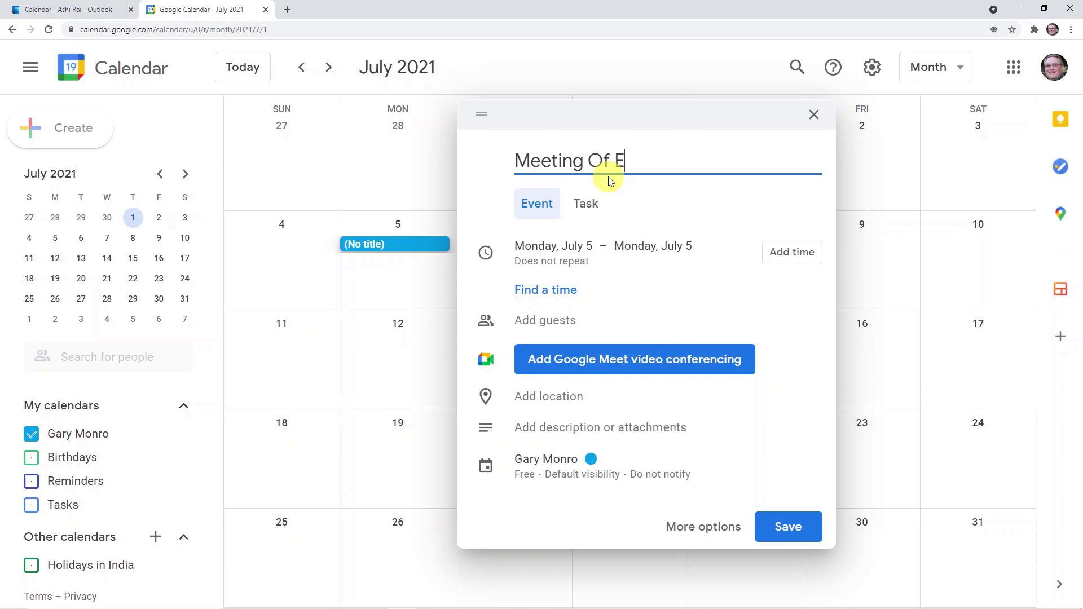
# Step: Title the July 5 event "Meeting Of Employees" and give it a start time of 11:00am
pyautogui.write('mployees')
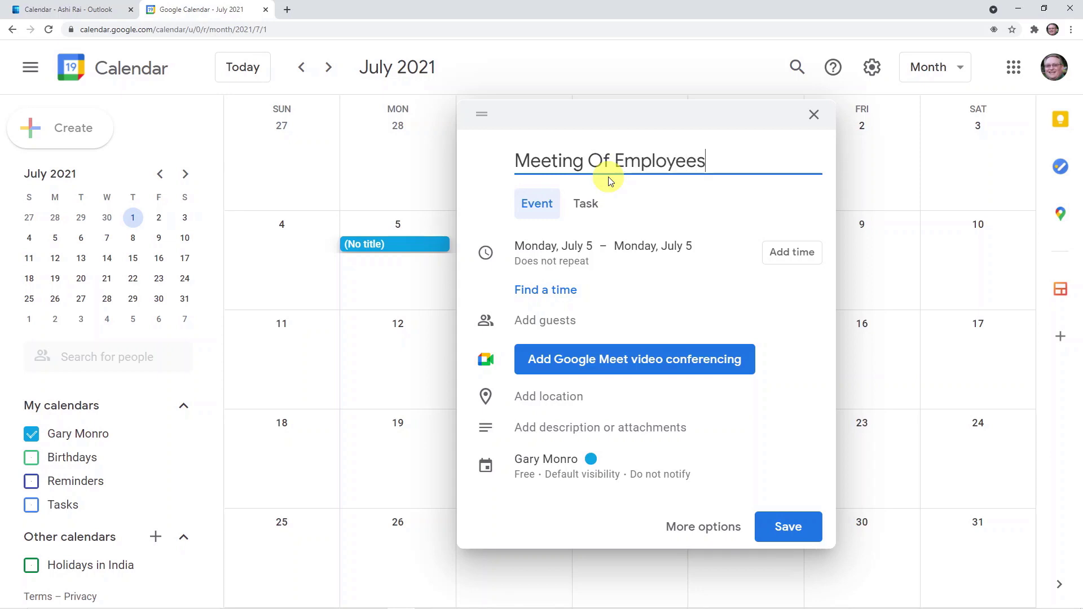
pyautogui.click(790, 252)
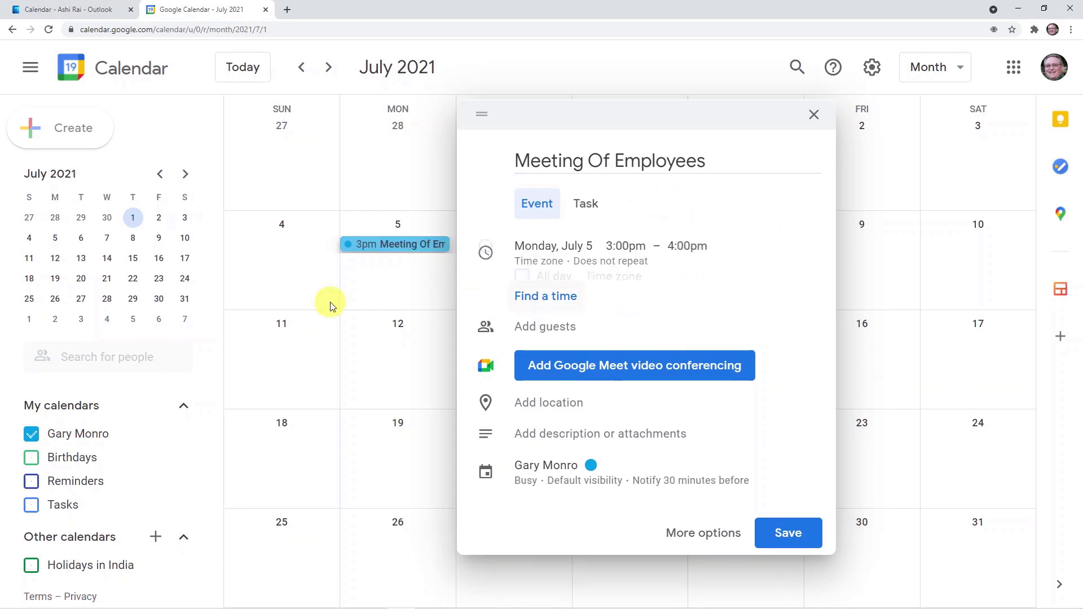
pyautogui.click(649, 226)
pyautogui.scroll(2, 661, 310)
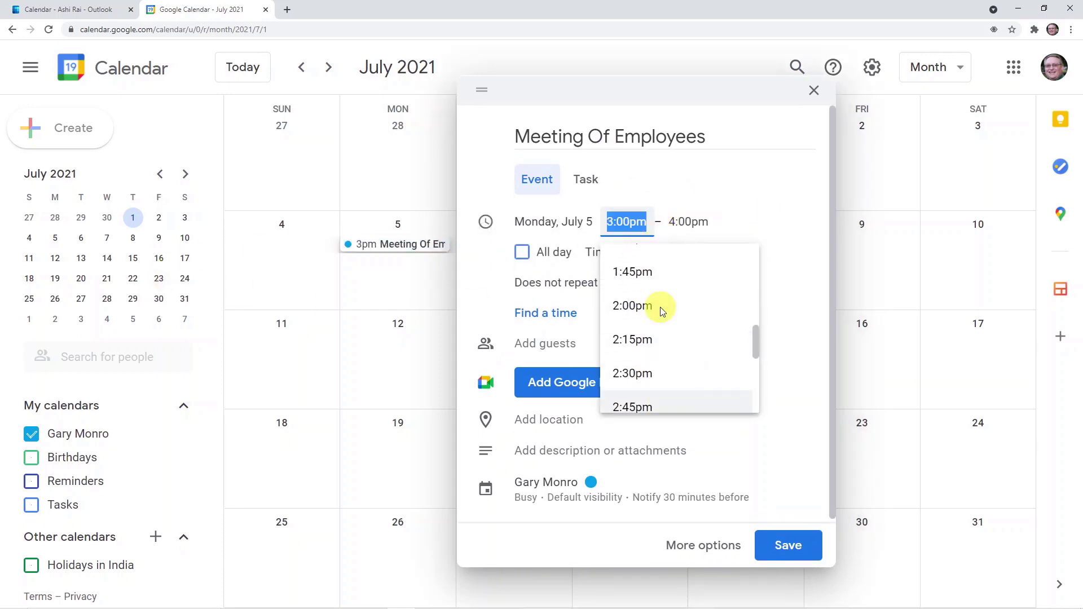
pyautogui.scroll(6, 662, 312)
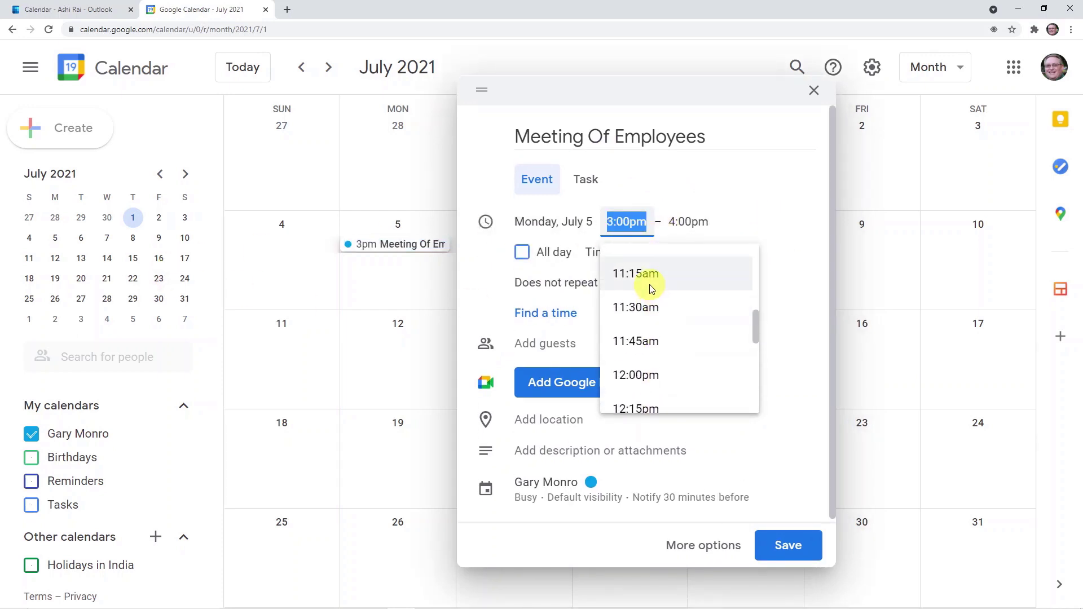
pyautogui.scroll(1, 652, 289)
pyautogui.click(648, 288)
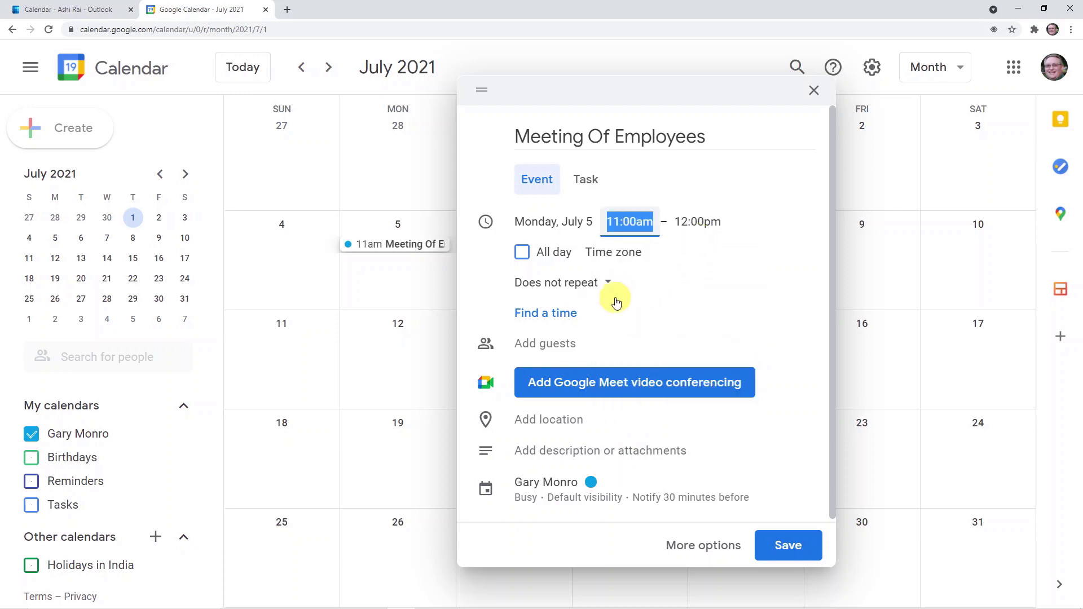
pyautogui.scroll(-1, 642, 354)
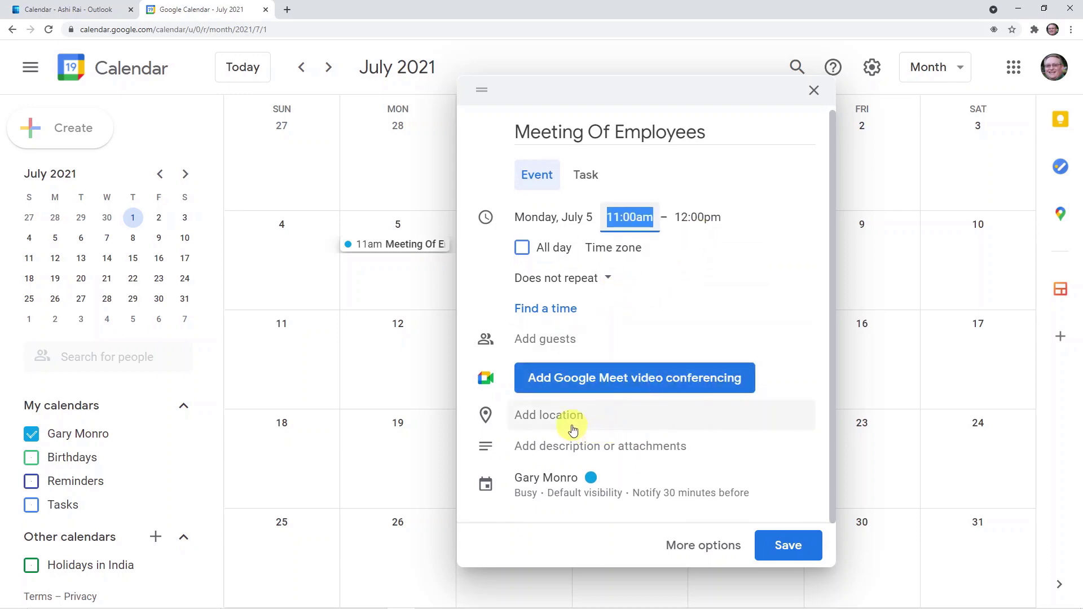
# Step: Set the event's location to Bhopal, Madhya Pradesh, India, add the description "Employees meeting", and save it
pyautogui.click(572, 429)
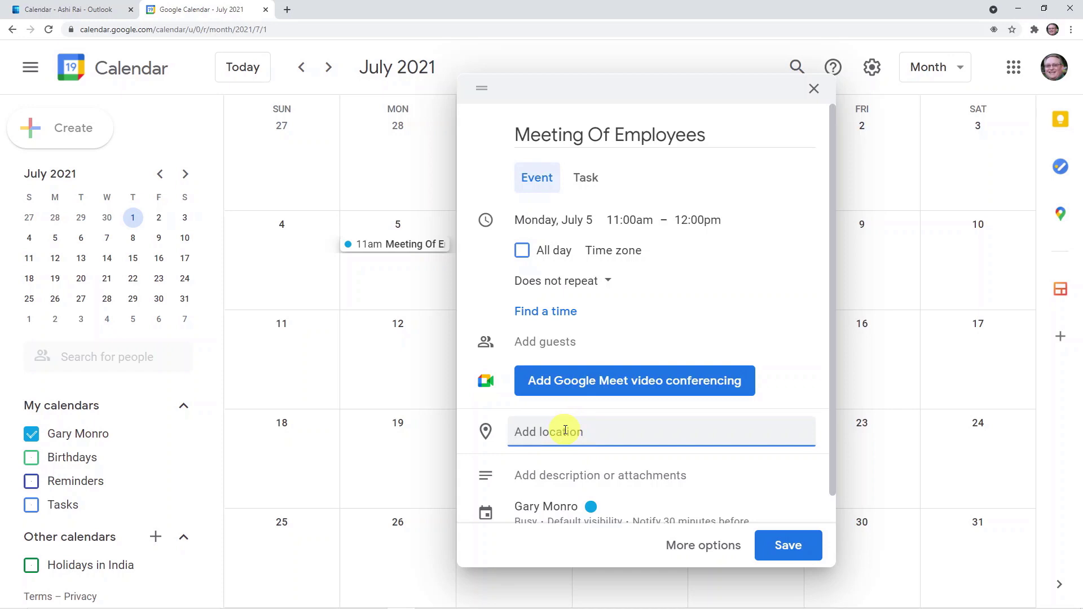
pyautogui.write('Bhopal')
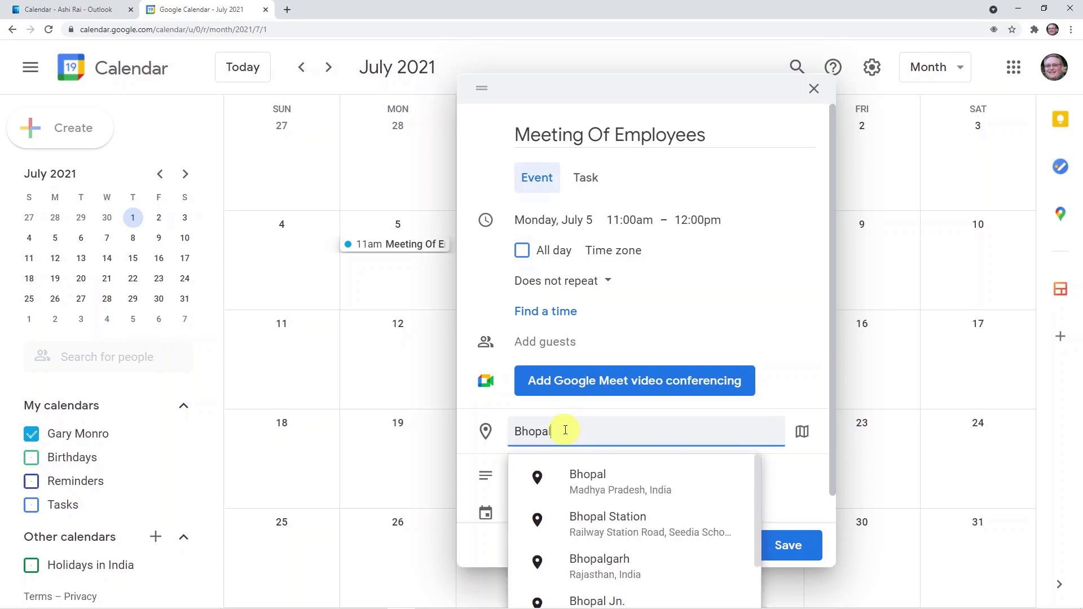
pyautogui.click(608, 477)
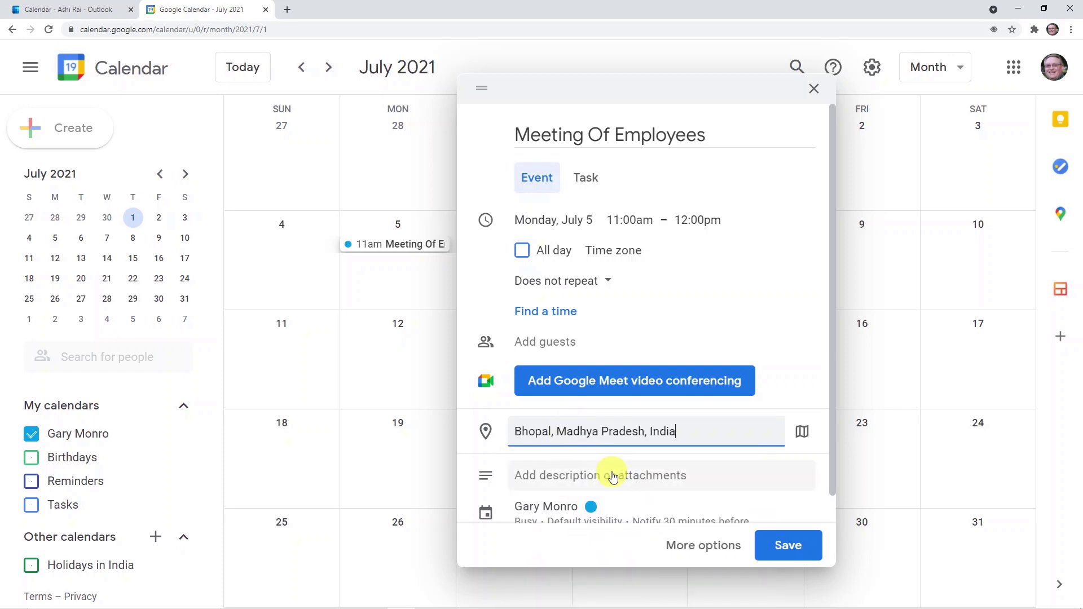
pyautogui.click(577, 479)
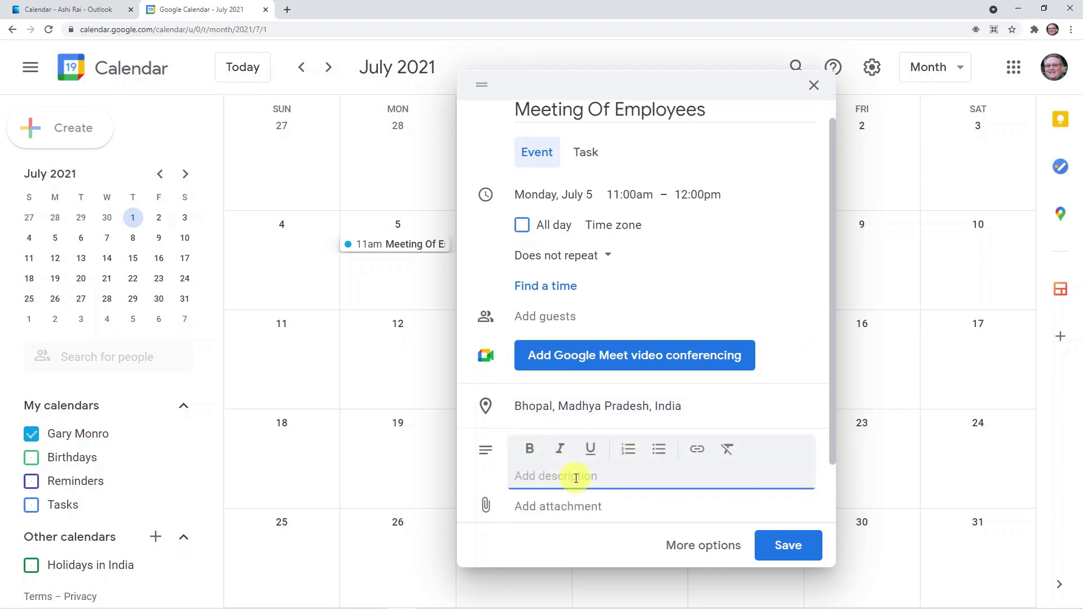
pyautogui.write('Employees meeting')
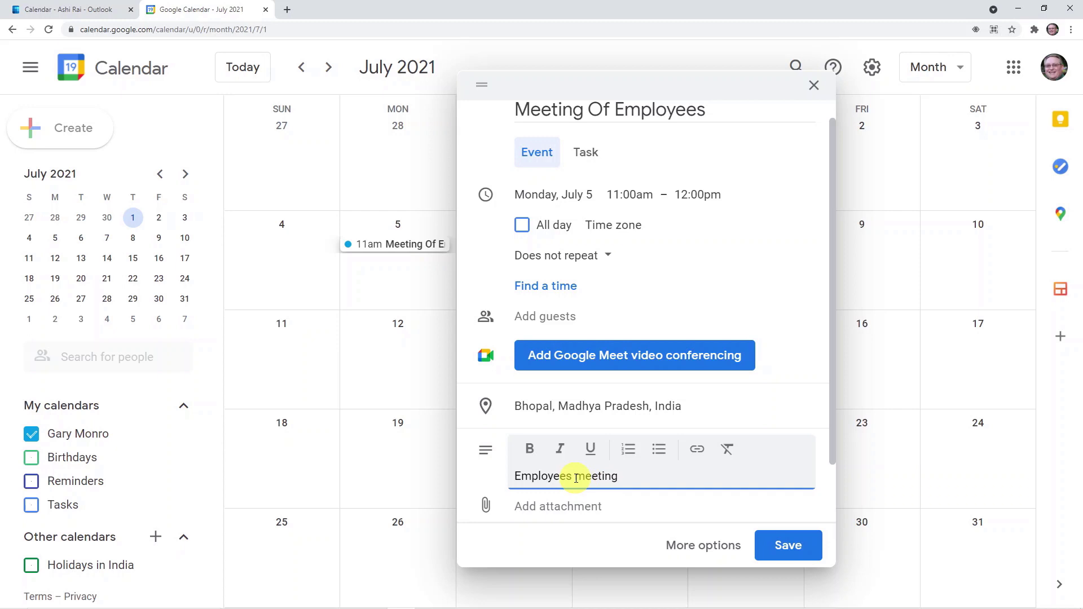
pyautogui.click(775, 555)
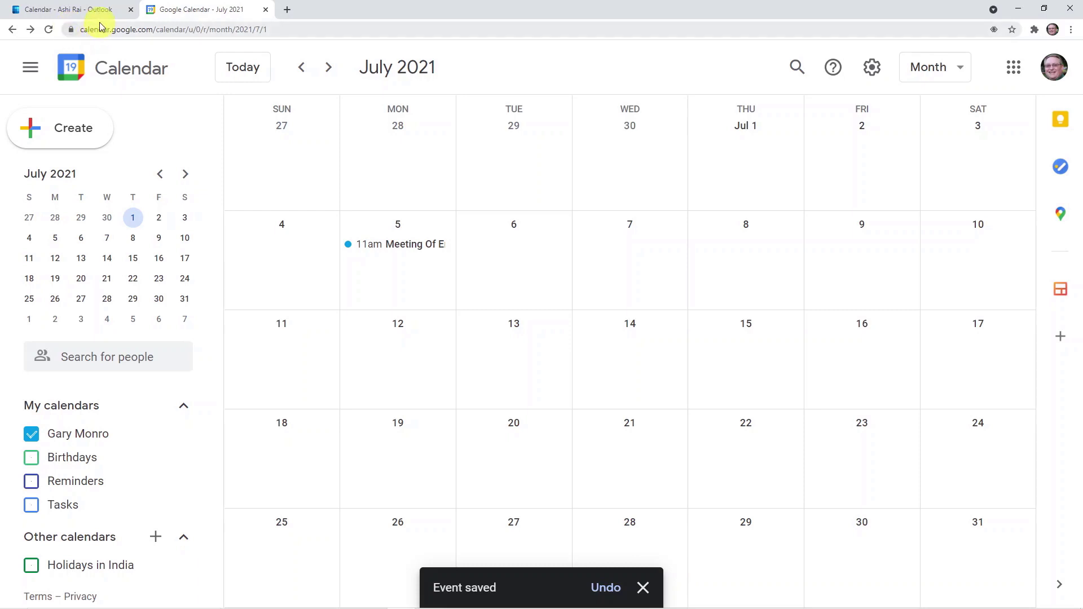
# Step: Switch to the Outlook calendar, examine the details of the July 5 11 AM event, and return to Google Calendar
pyautogui.click(92, 8)
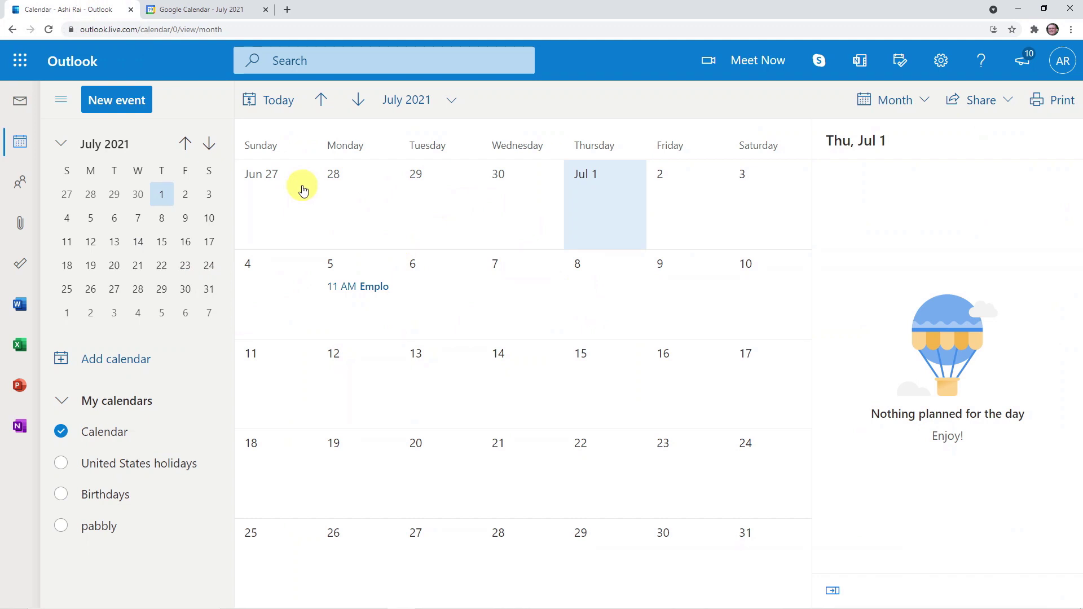
pyautogui.click(365, 294)
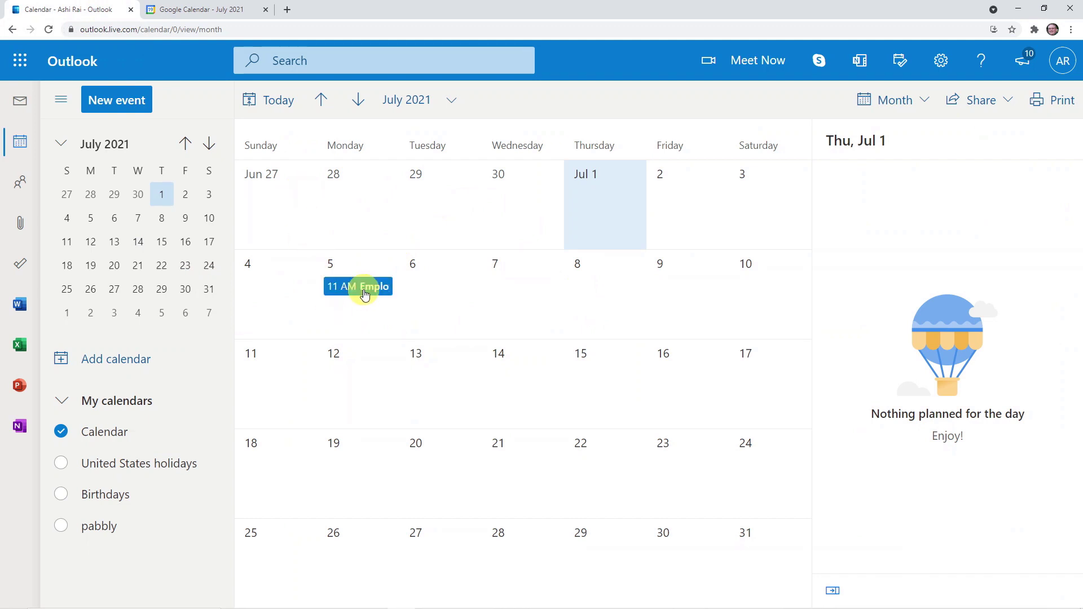
pyautogui.doubleClick(364, 293)
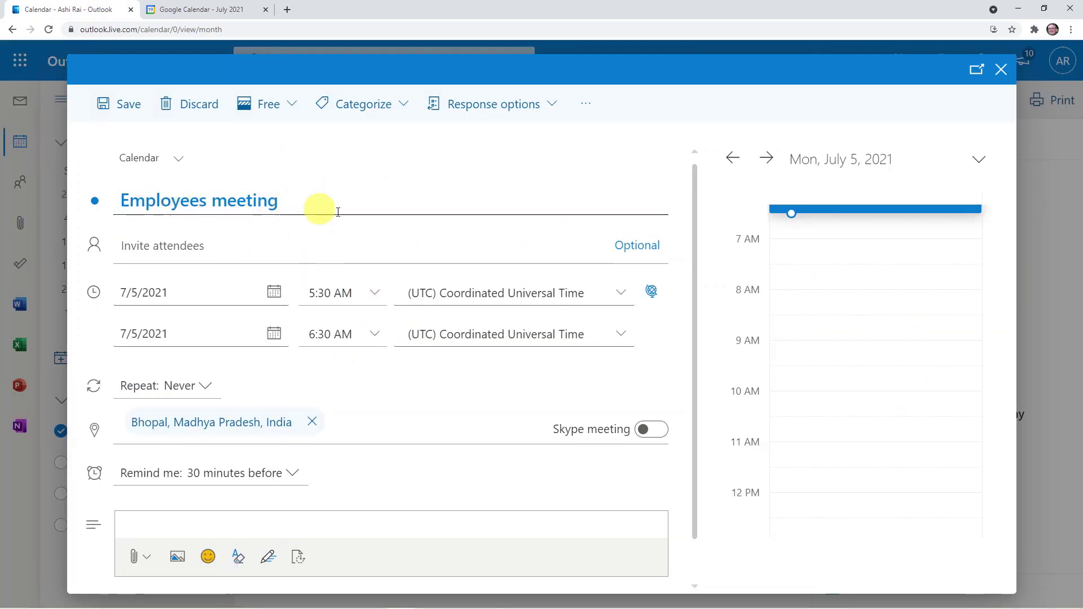
pyautogui.click(1001, 72)
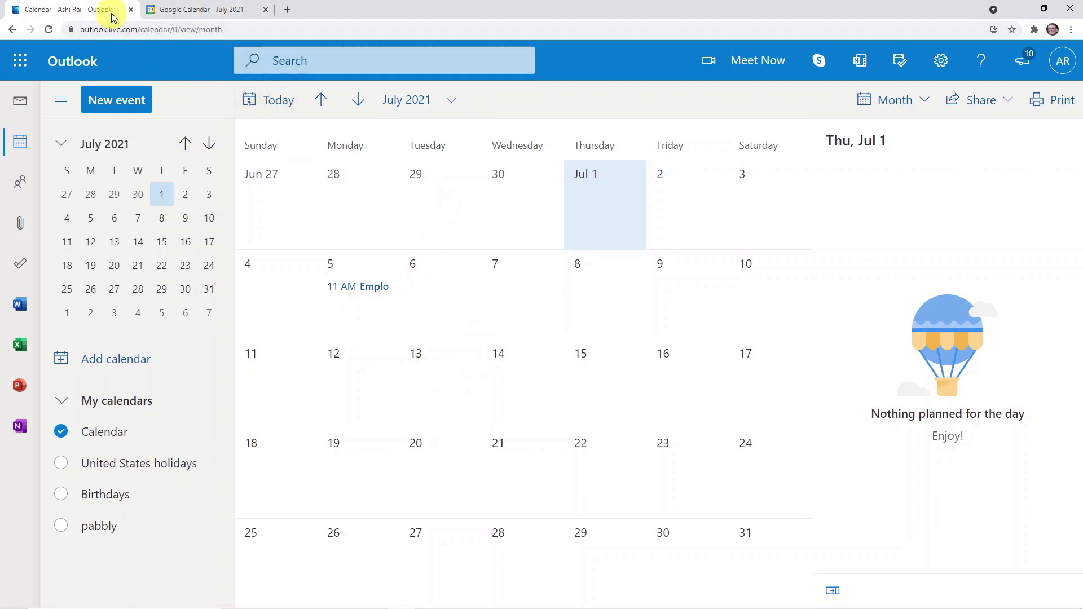
pyautogui.click(195, 10)
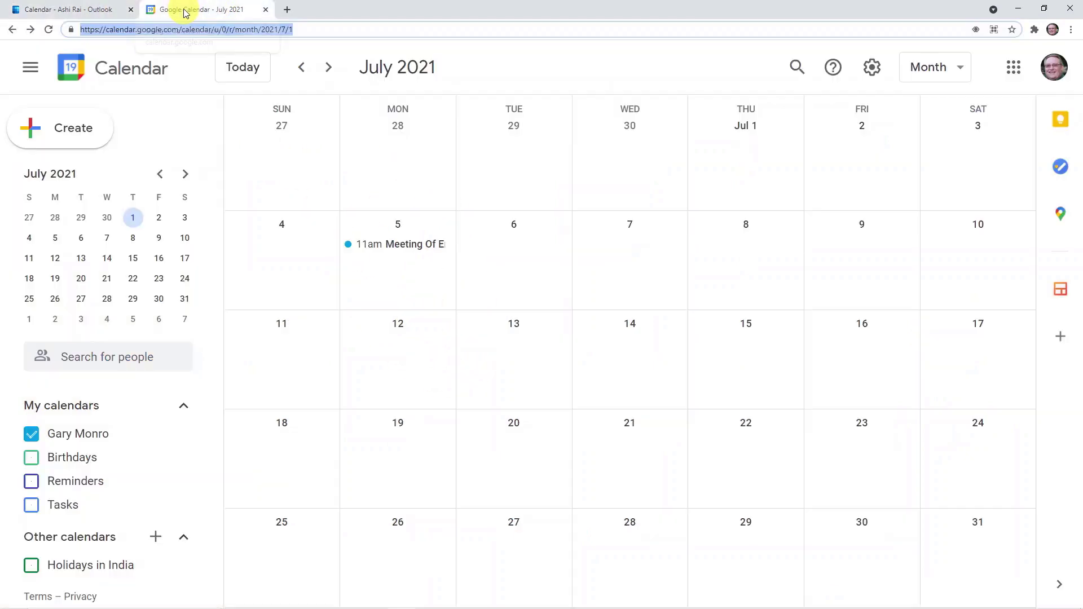
# Step: Open pabbly.com in a new browser tab and go to the Connect product page
pyautogui.click(288, 10)
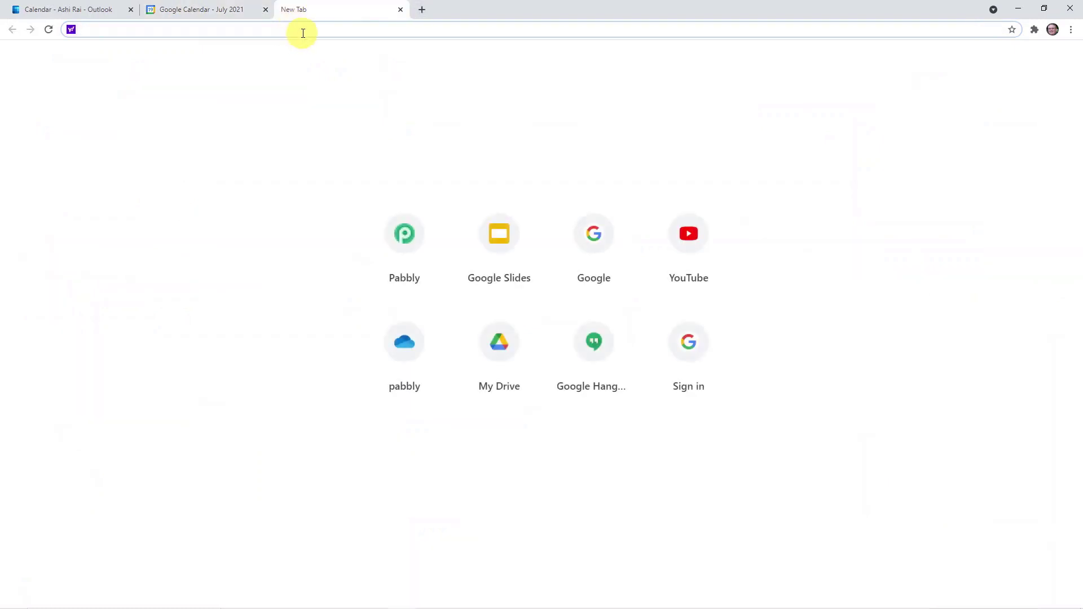
pyautogui.write('pabbly')
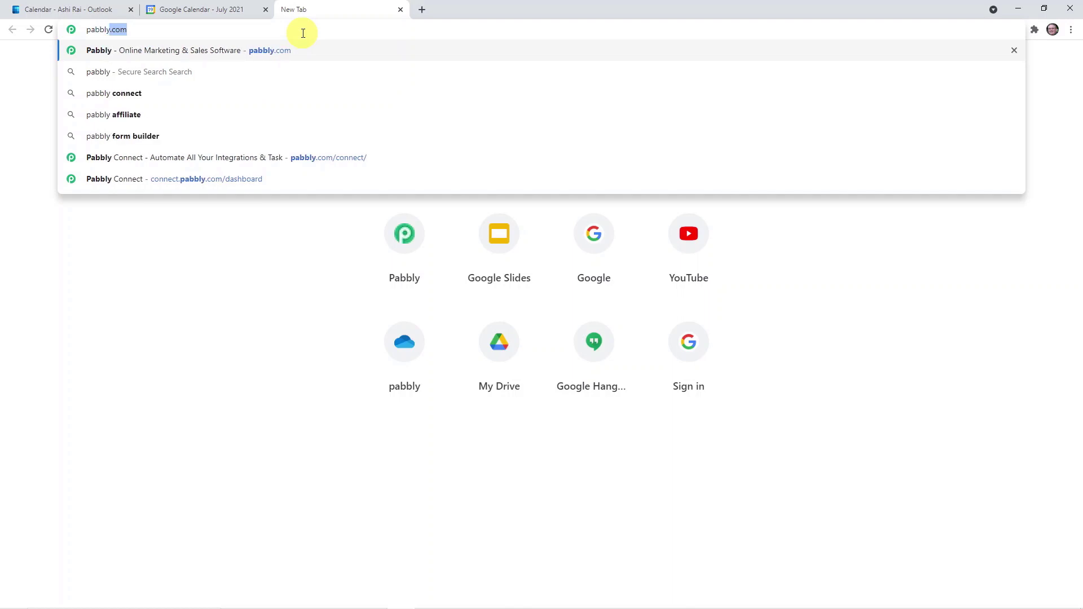
pyautogui.write('.com')
pyautogui.press('Return')
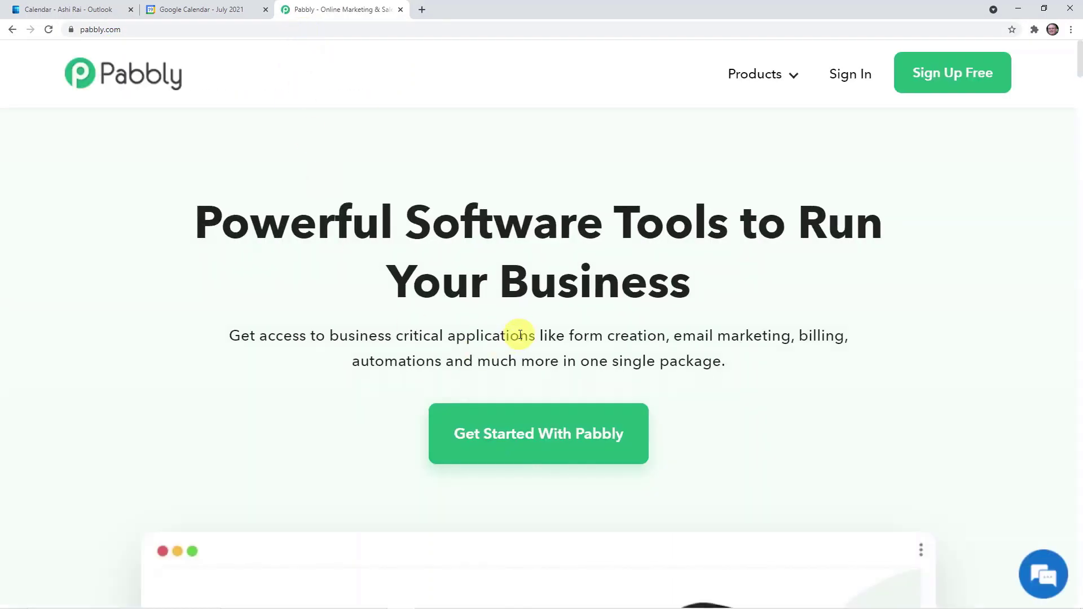
pyautogui.click(777, 73)
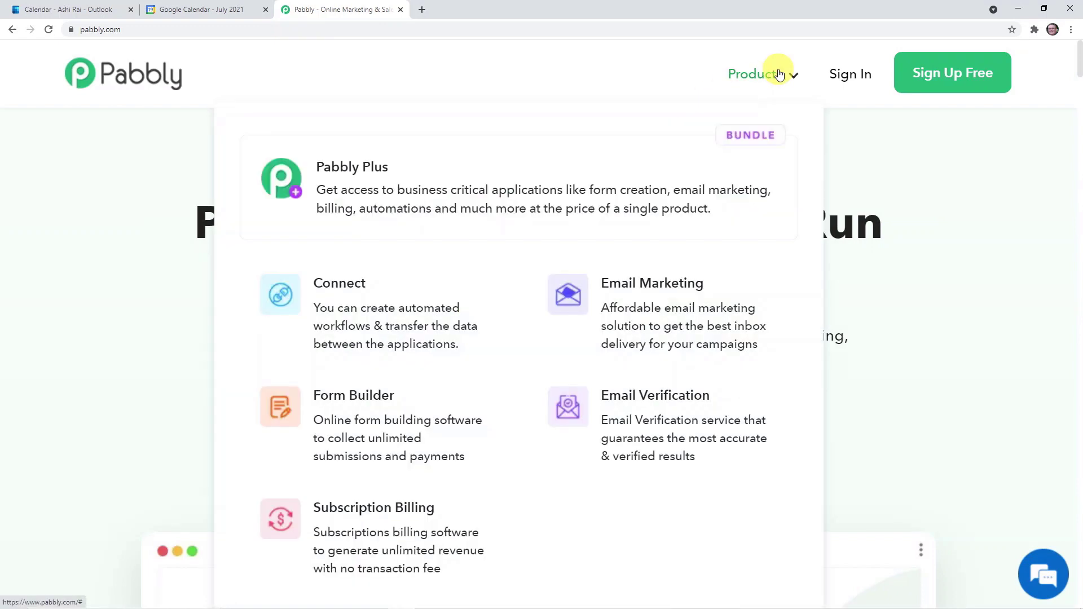
pyautogui.click(397, 286)
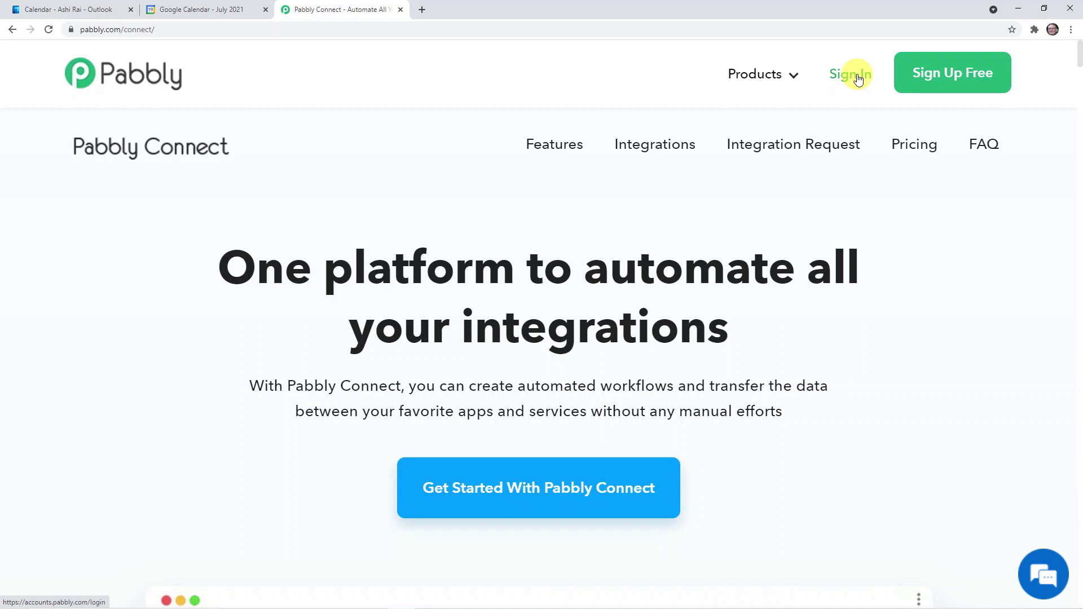
# Step: Sign in to the Pabbly account and access the Connect application
pyautogui.click(858, 77)
pyautogui.scroll(-2, 838, 236)
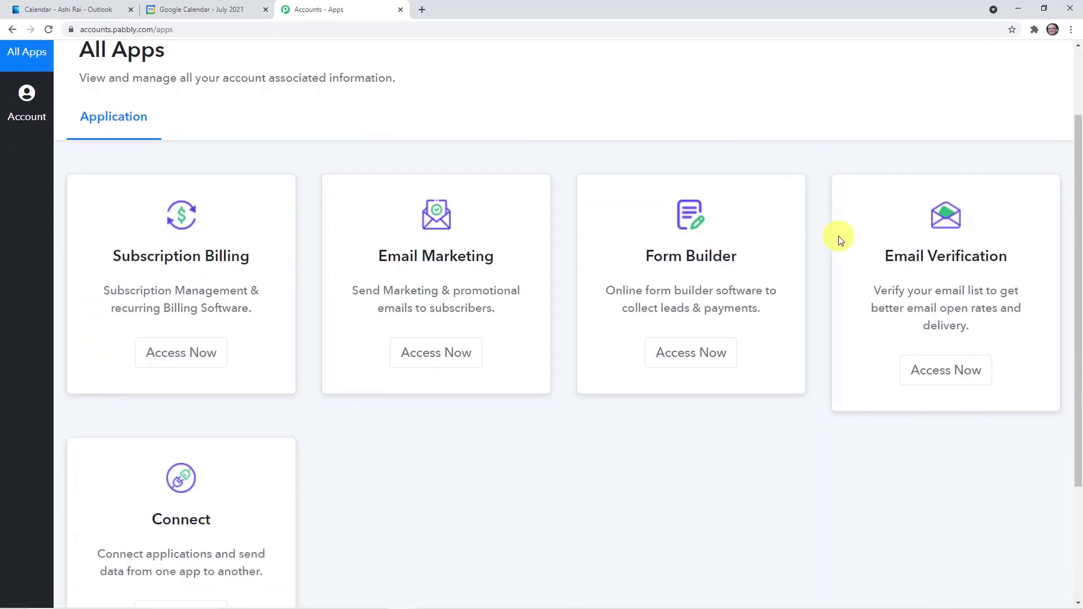
pyautogui.scroll(-3, 839, 236)
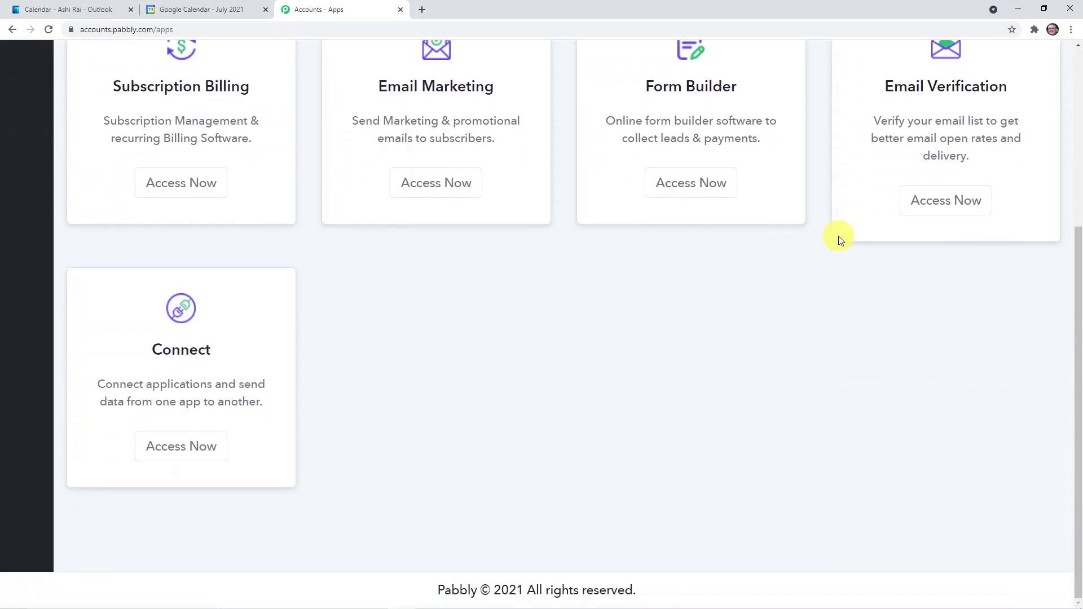
pyautogui.click(184, 438)
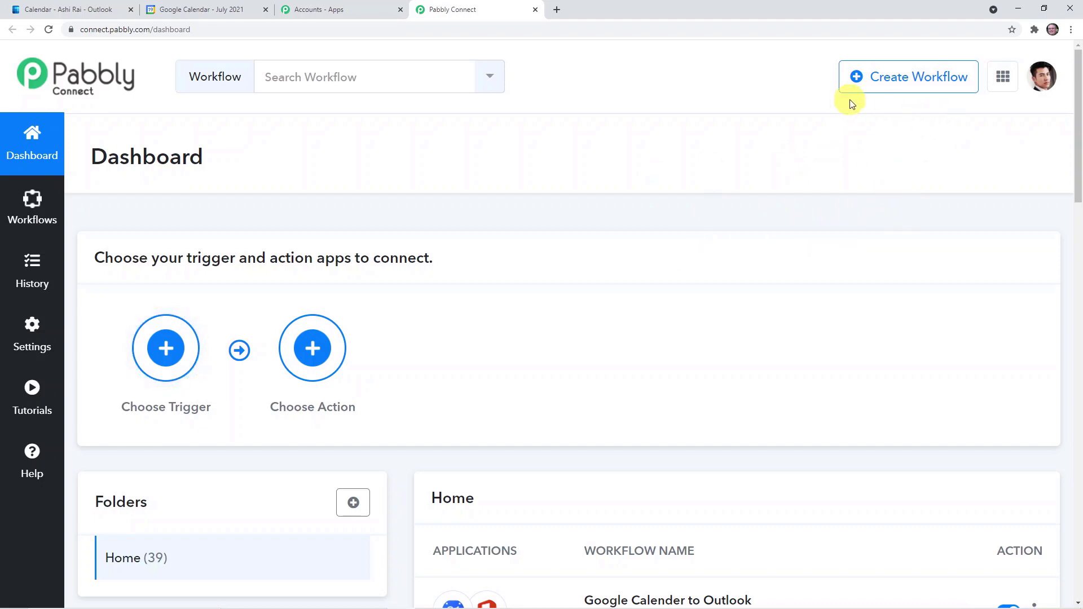
# Step: Create a new workflow named "Google Calendar to Outlook"
pyautogui.click(897, 82)
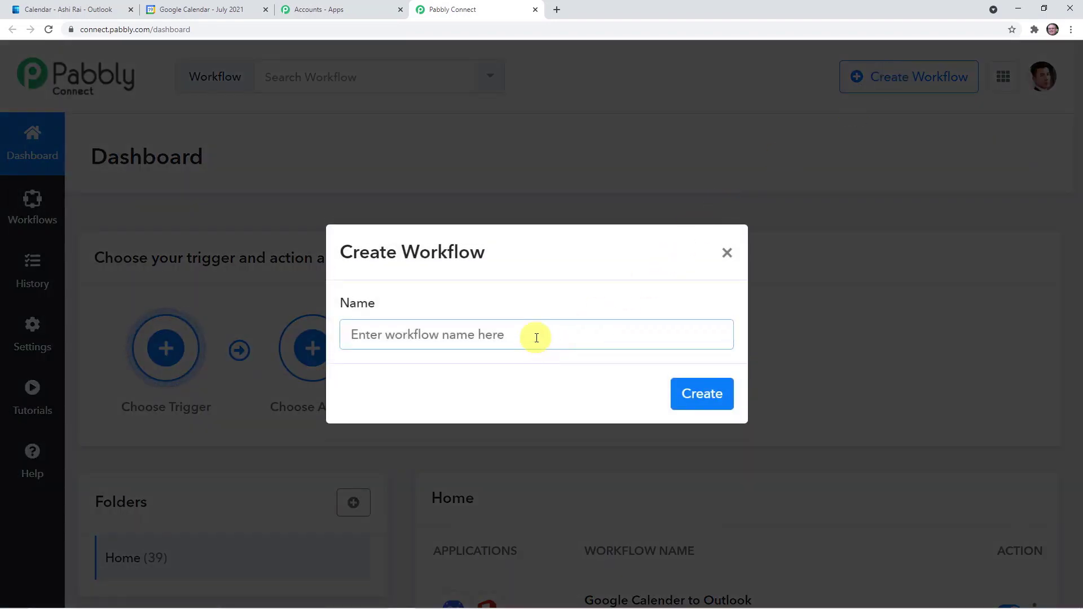
pyautogui.write('Go')
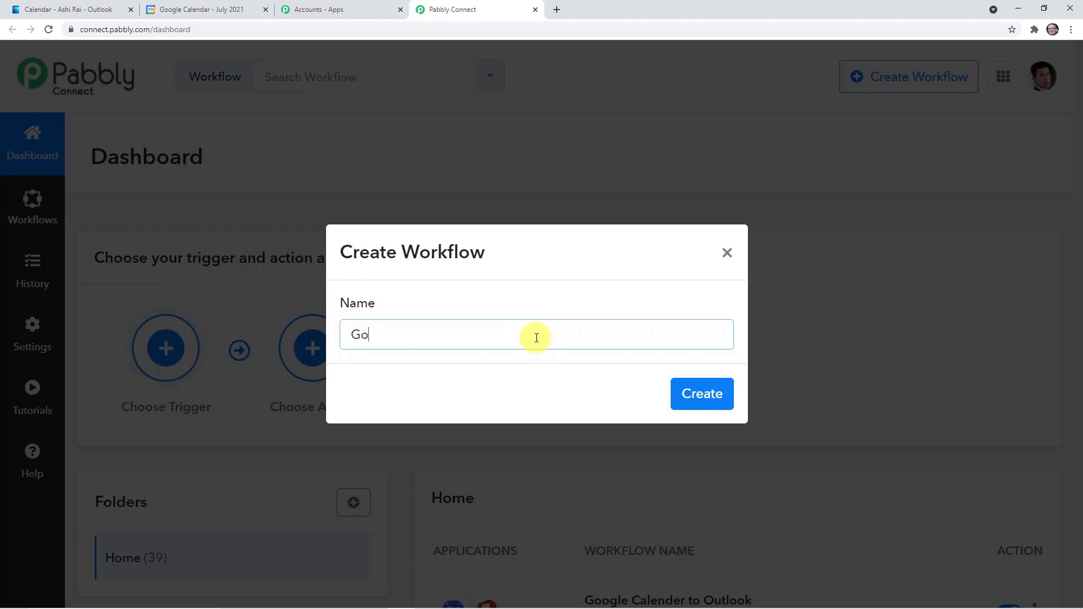
pyautogui.write('ogle Calendar to Ou')
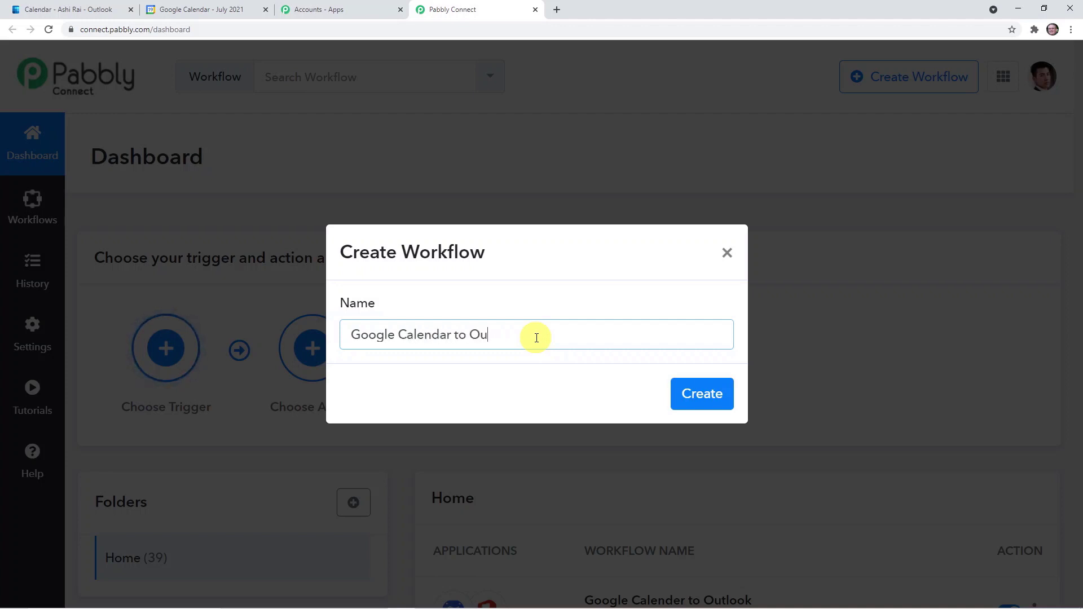
pyautogui.write('tlook')
pyautogui.click(716, 393)
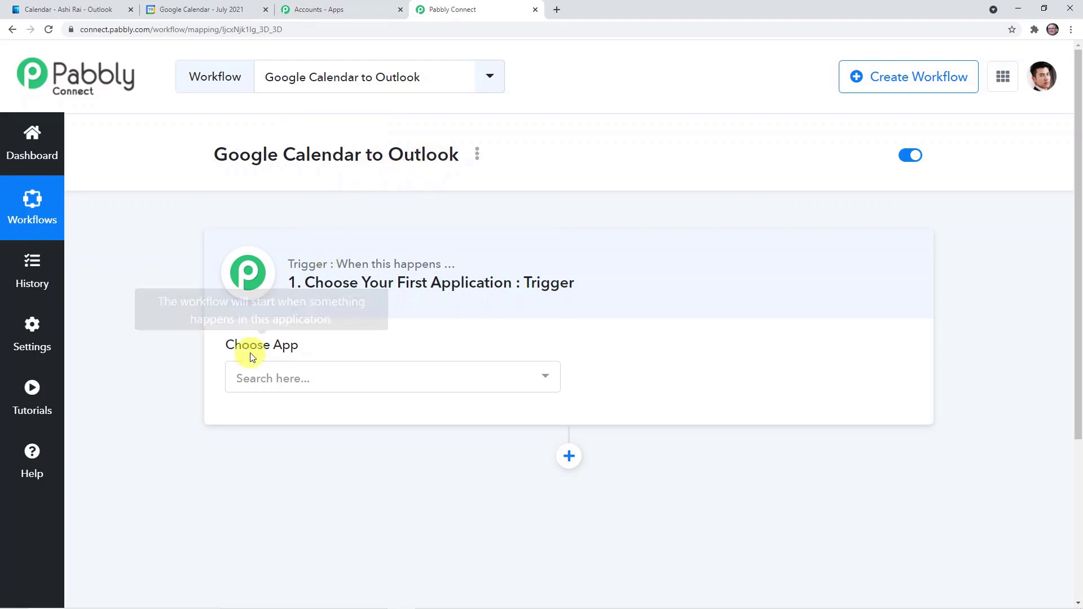
# Step: Set the workflow's trigger application to Google Calendar with New Event as the trigger event
pyautogui.click(314, 376)
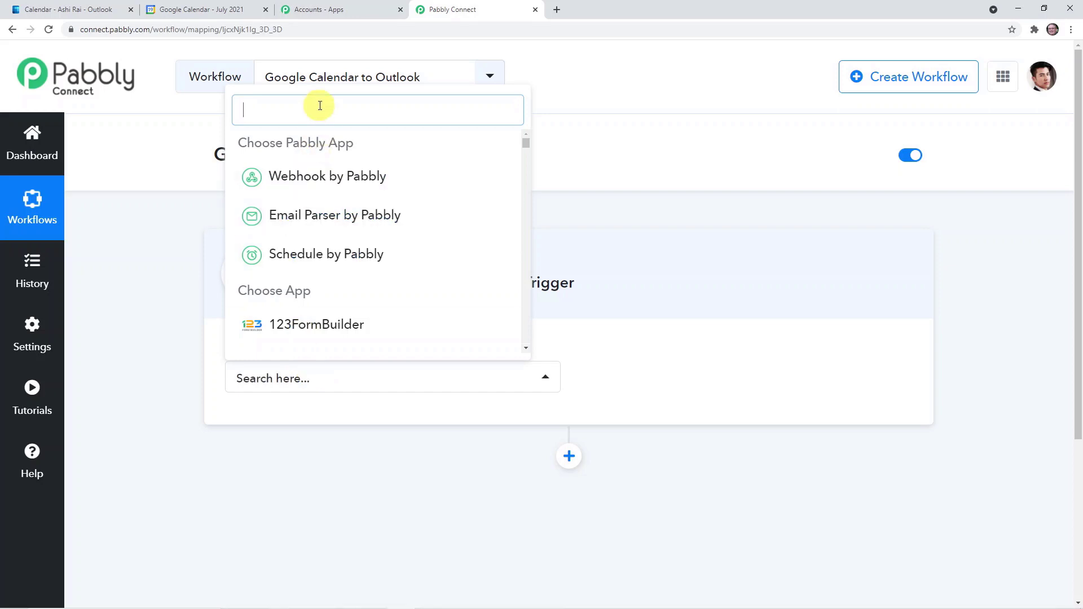
pyautogui.write('Google')
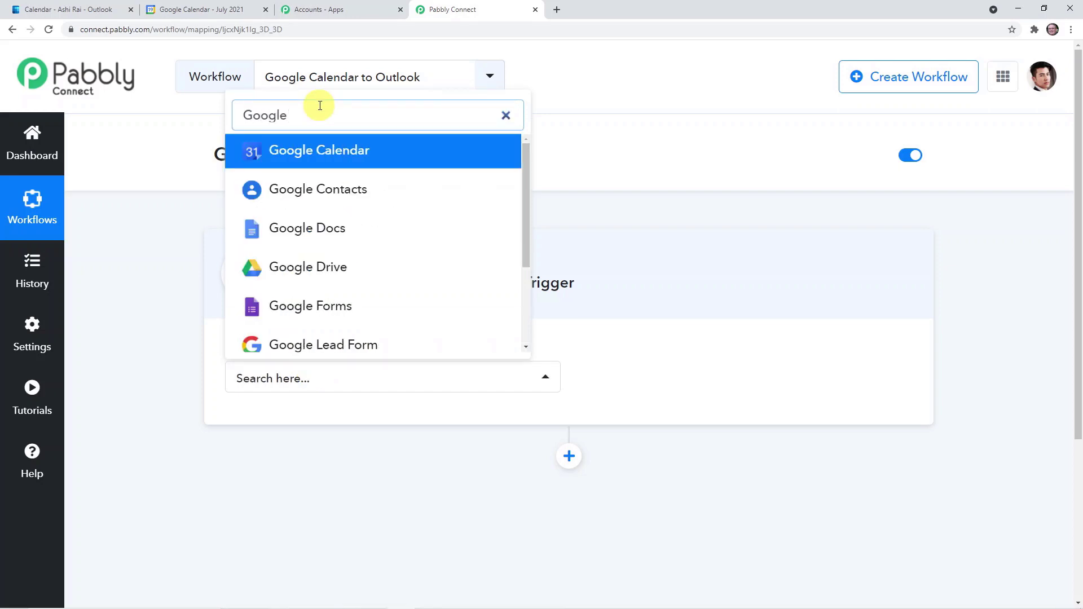
pyautogui.click(323, 140)
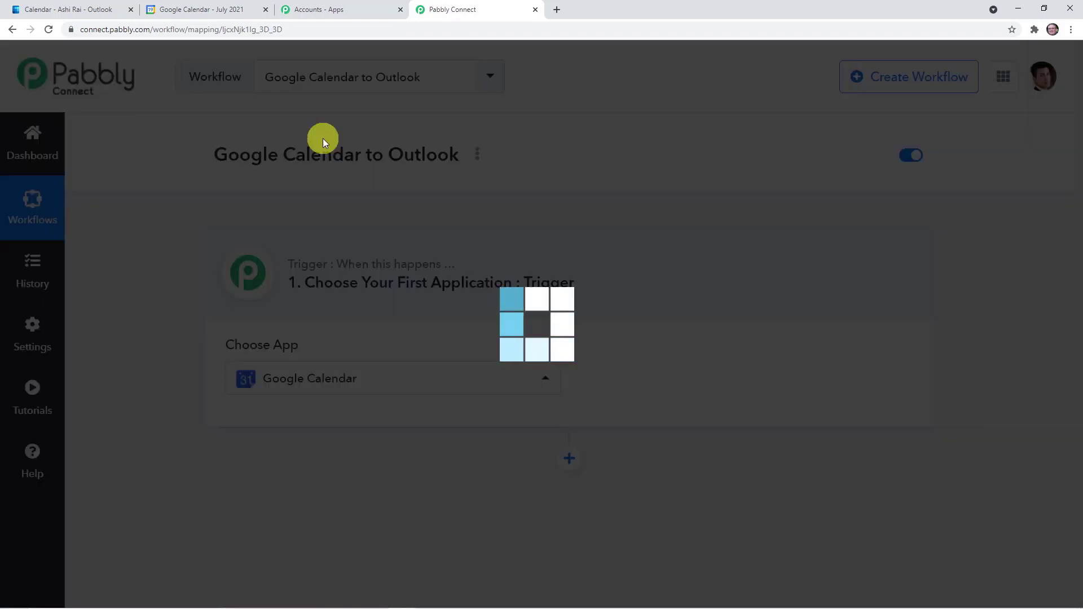
pyautogui.click(629, 378)
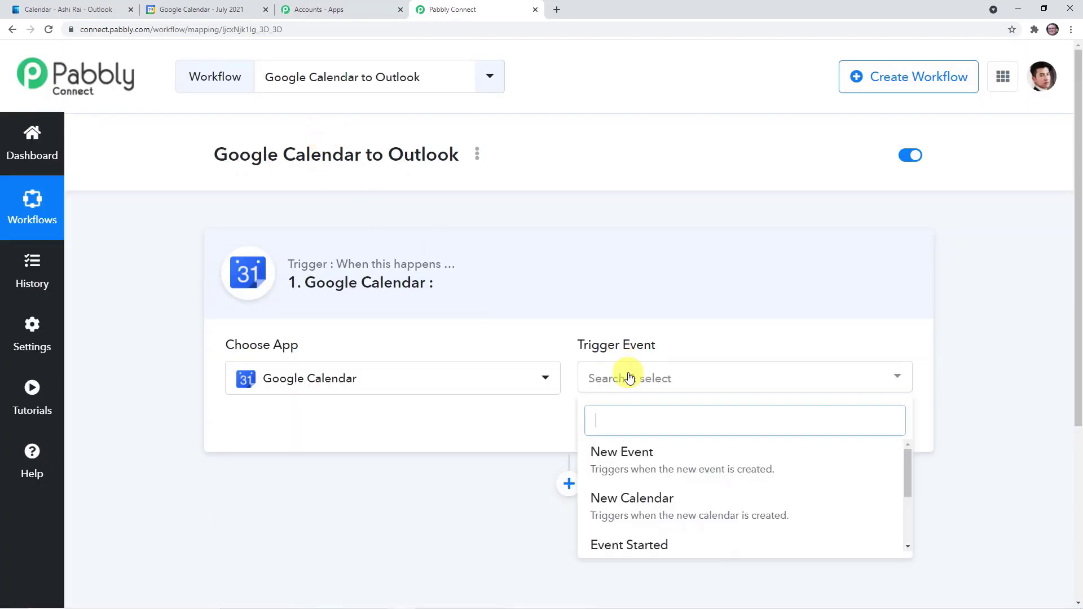
pyautogui.click(646, 458)
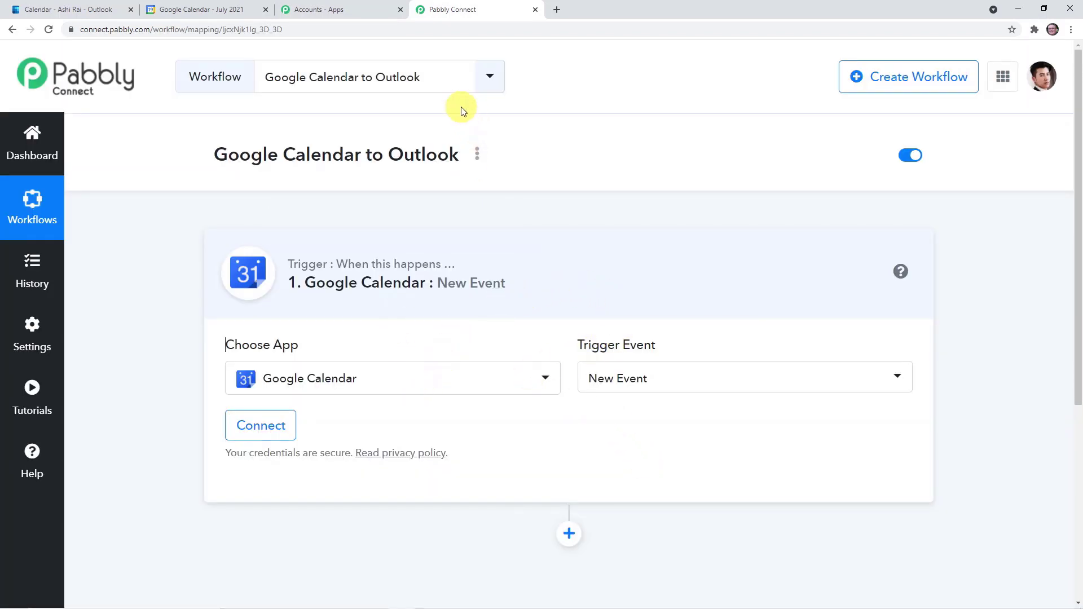
# Step: In Google Calendar, start an event titled "Teacher's Meeting" on Wednesday, July 7, from 12:00pm to 1:00pm
pyautogui.click(224, 8)
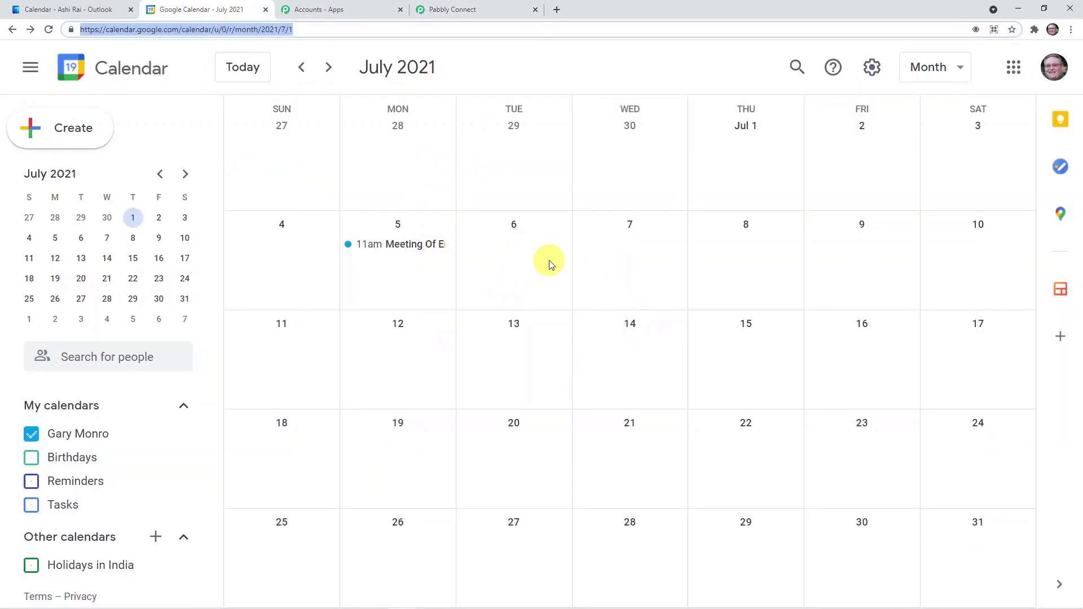
pyautogui.click(654, 263)
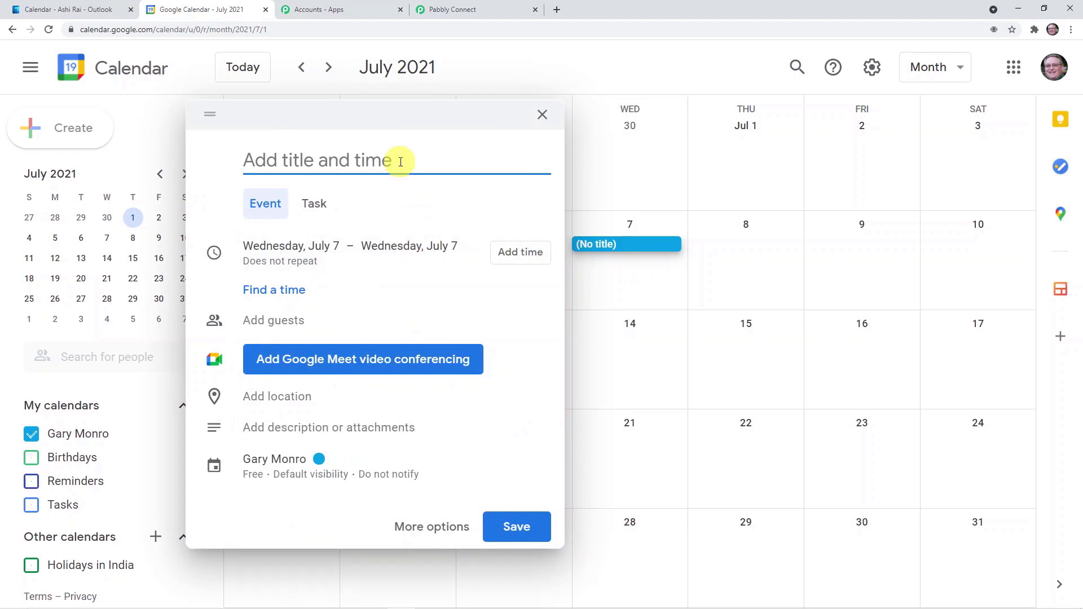
pyautogui.write("Teacher'")
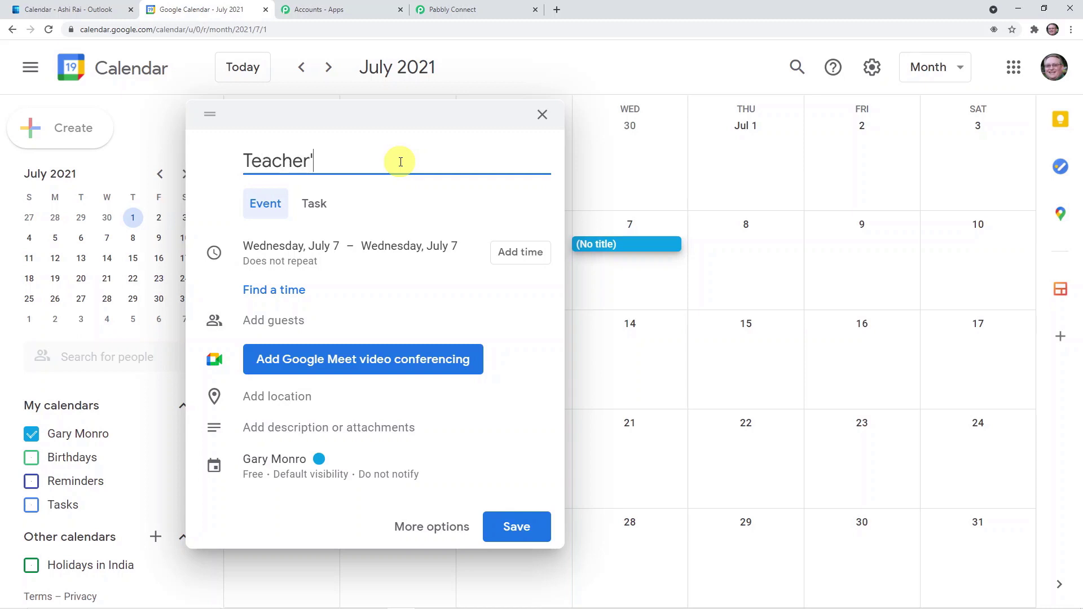
pyautogui.write('s Meeting')
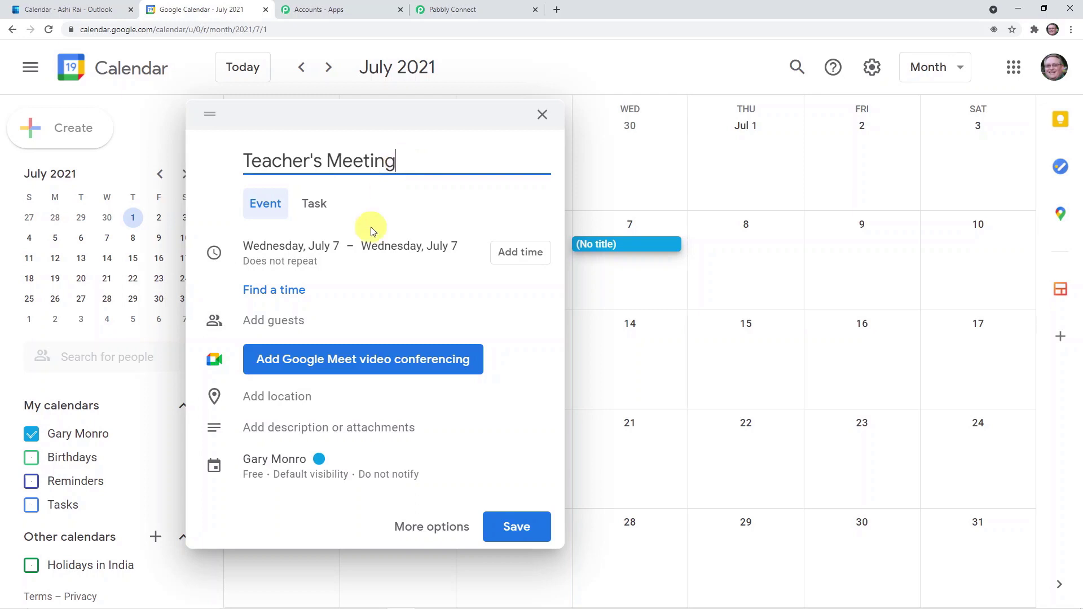
pyautogui.click(499, 249)
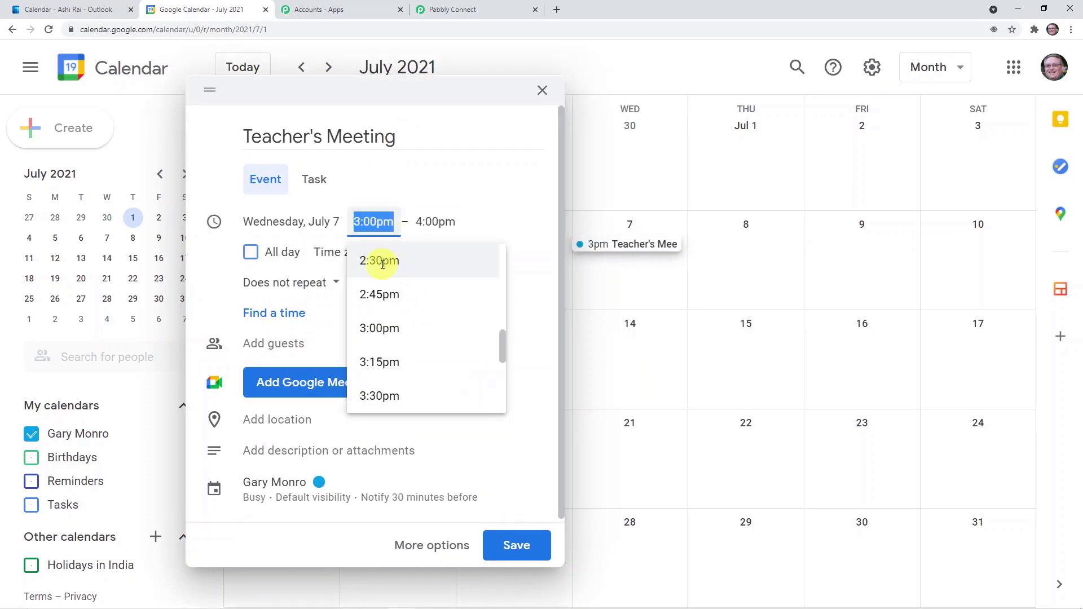
pyautogui.scroll(7, 378, 262)
pyautogui.click(383, 317)
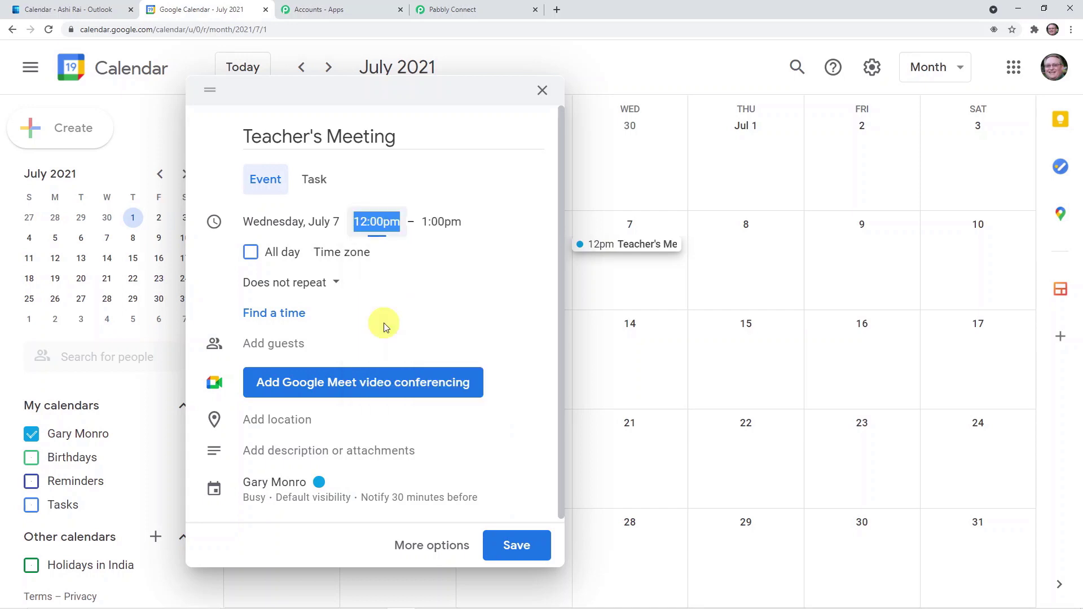
# Step: Set the event's location to Indore, Madhya Pradesh, India, add the description "Meeting Of Teachers", and save the event
pyautogui.click(282, 427)
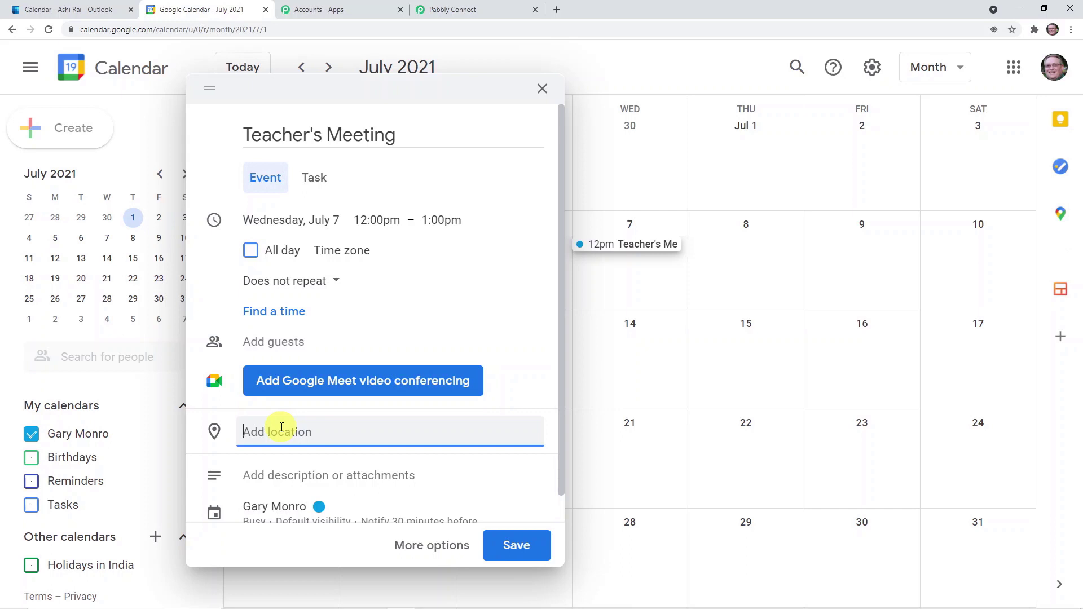
pyautogui.write('Indore')
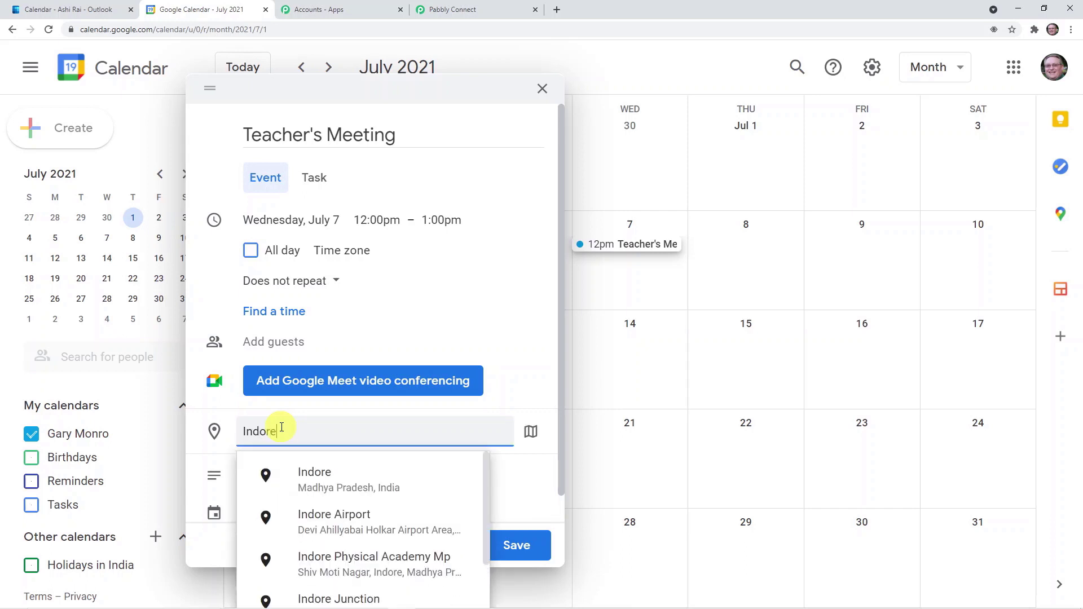
pyautogui.click(309, 486)
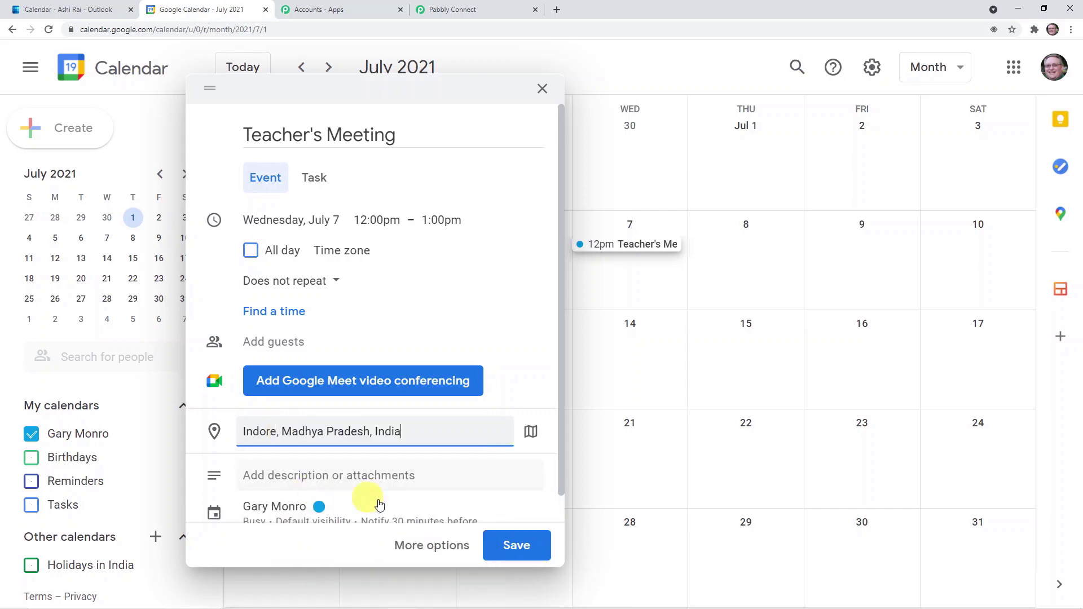
pyautogui.click(294, 449)
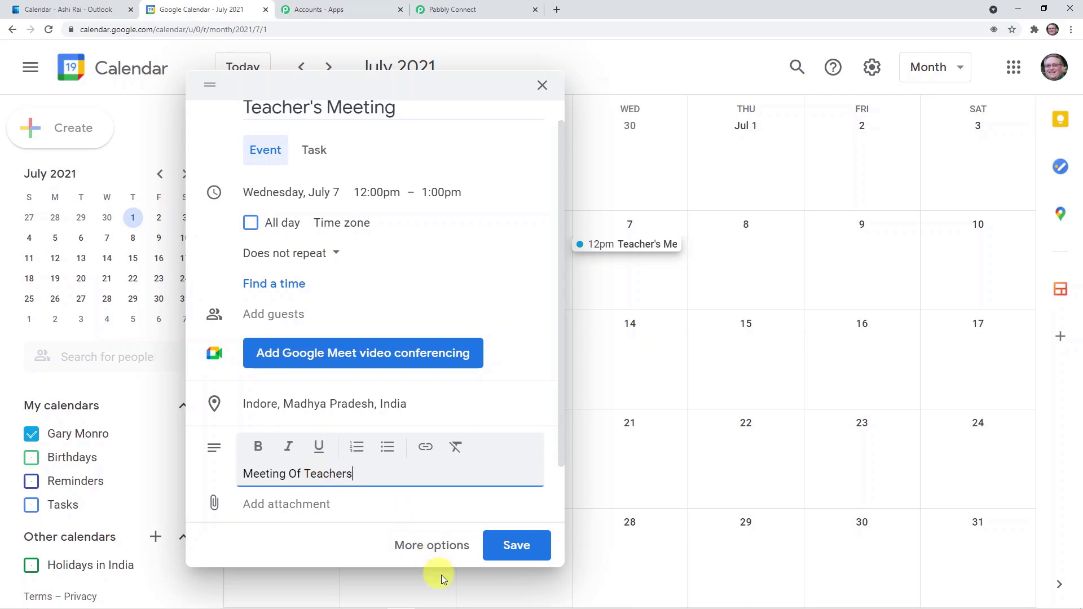
pyautogui.click(534, 548)
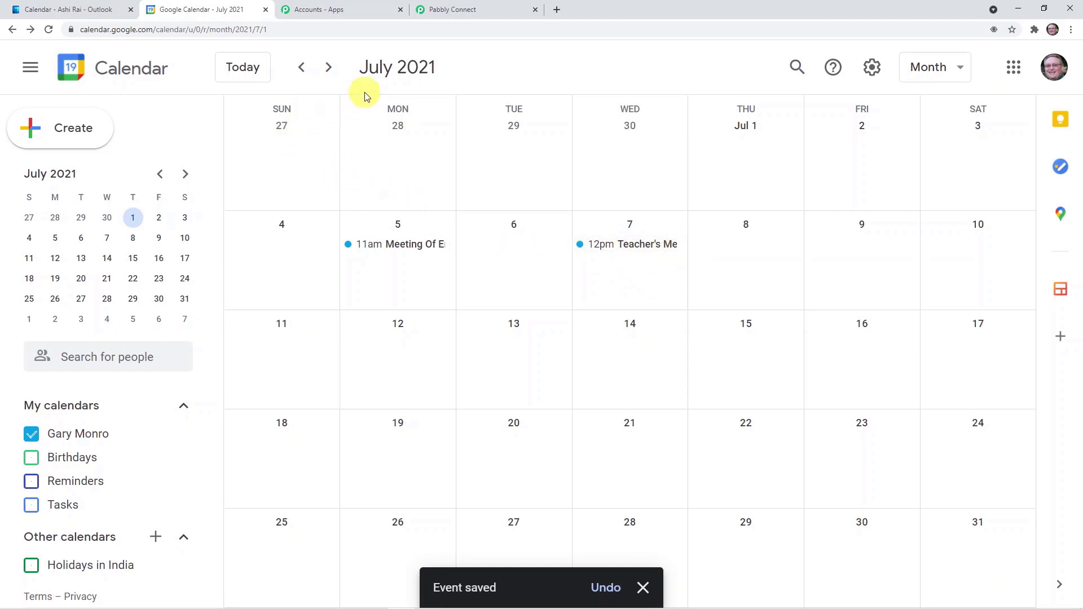
# Step: Back in Pabbly Connect, connect the trigger to the Google account that holds the new event and allow calendar access
pyautogui.click(451, 9)
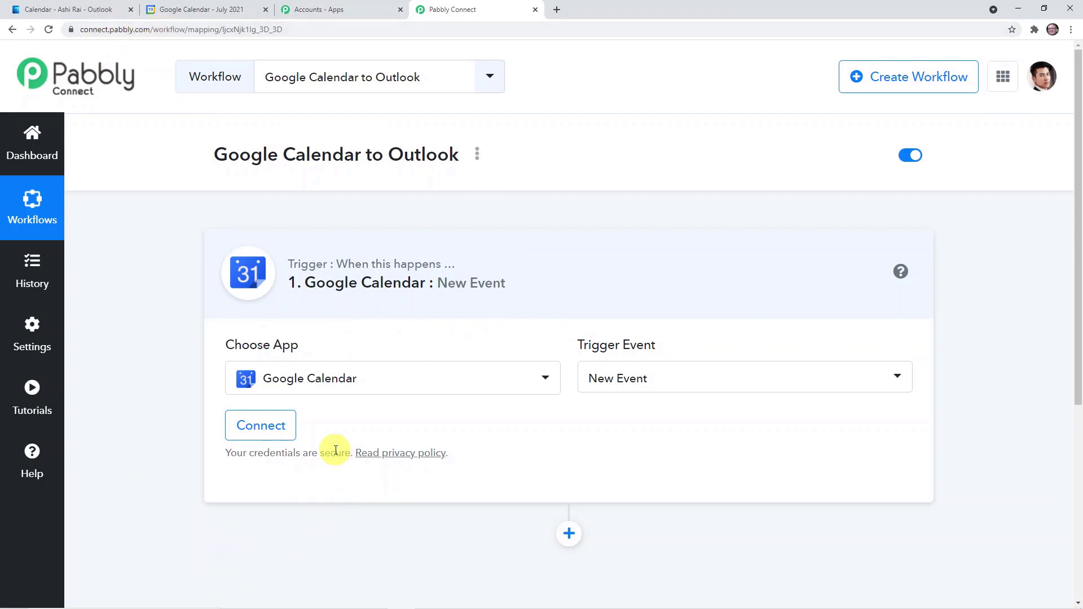
pyautogui.click(265, 427)
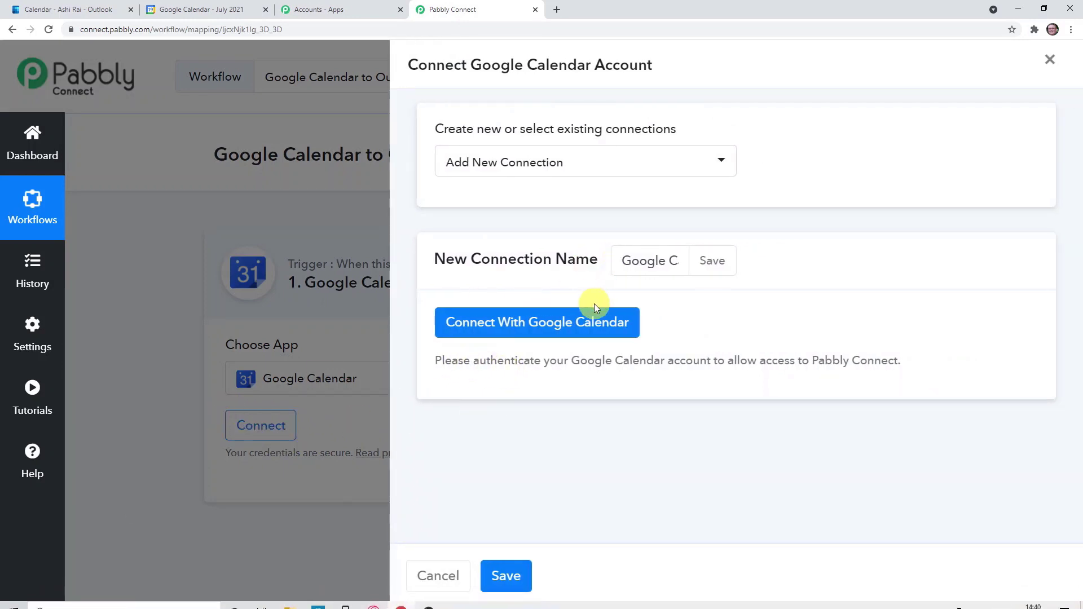
pyautogui.click(590, 322)
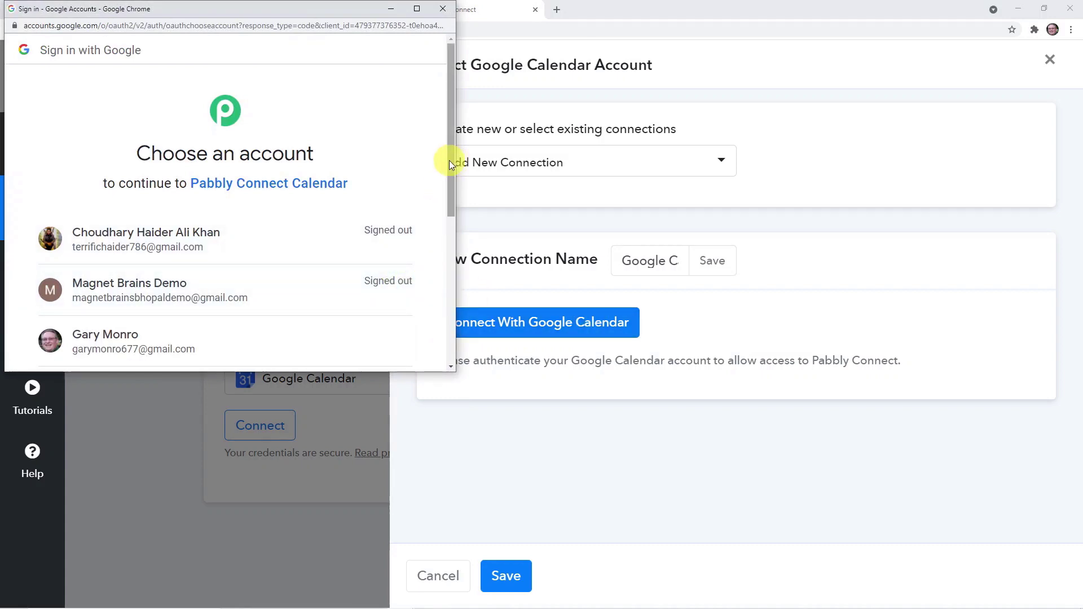
pyautogui.moveTo(450, 161); pyautogui.dragTo(449, 213)
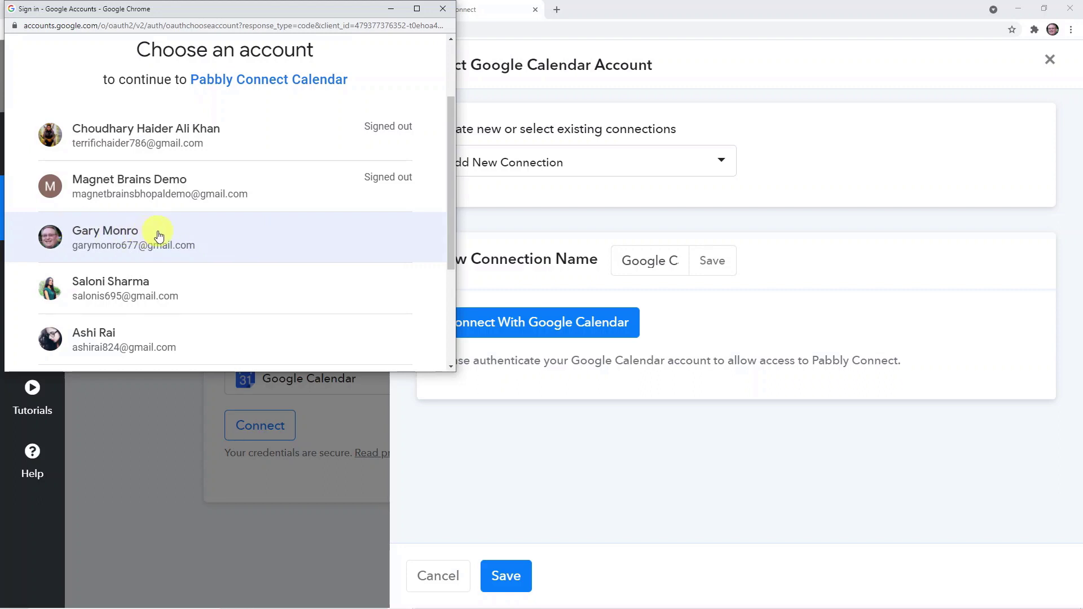
pyautogui.click(235, 241)
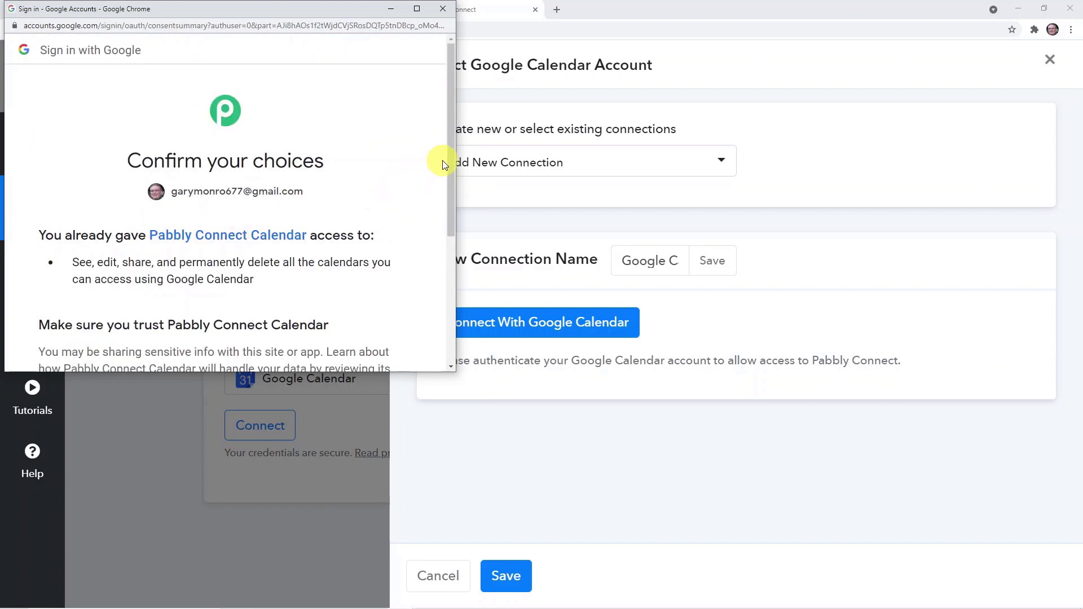
pyautogui.moveTo(449, 160); pyautogui.dragTo(430, 298)
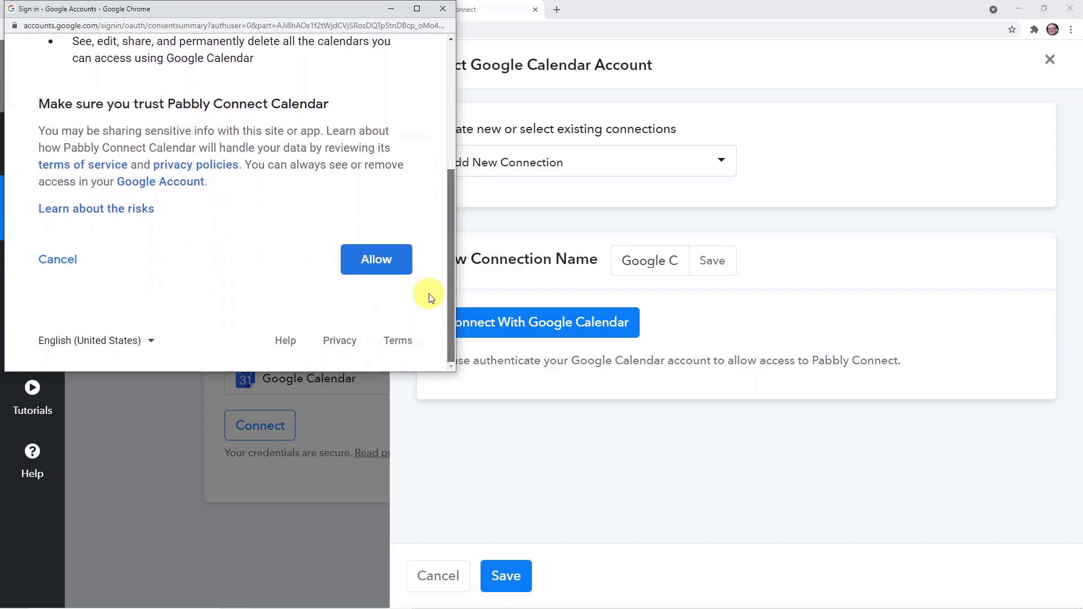
pyautogui.click(377, 260)
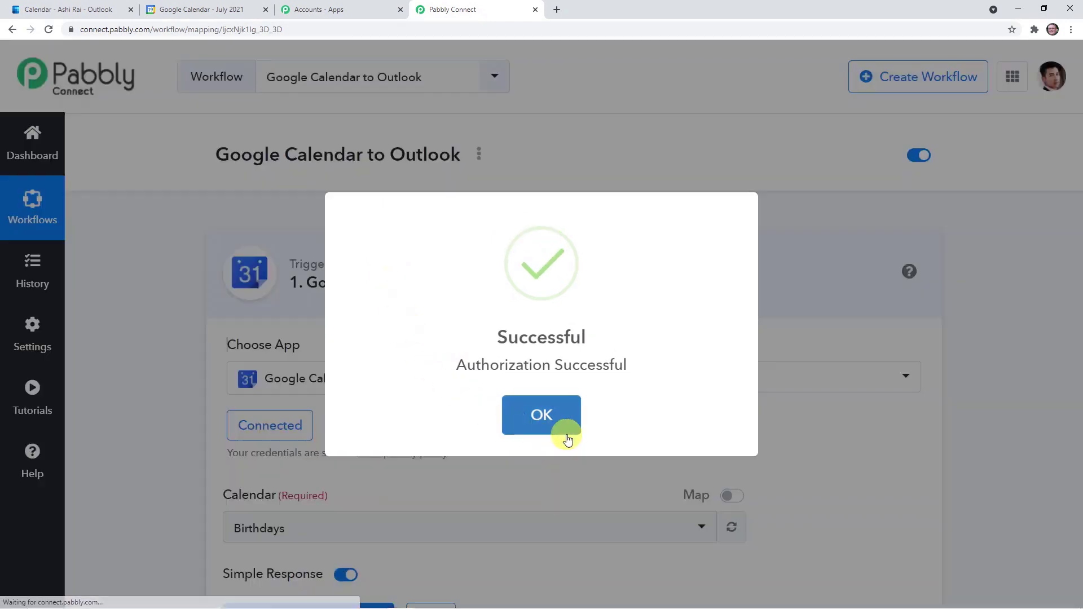
pyautogui.click(570, 422)
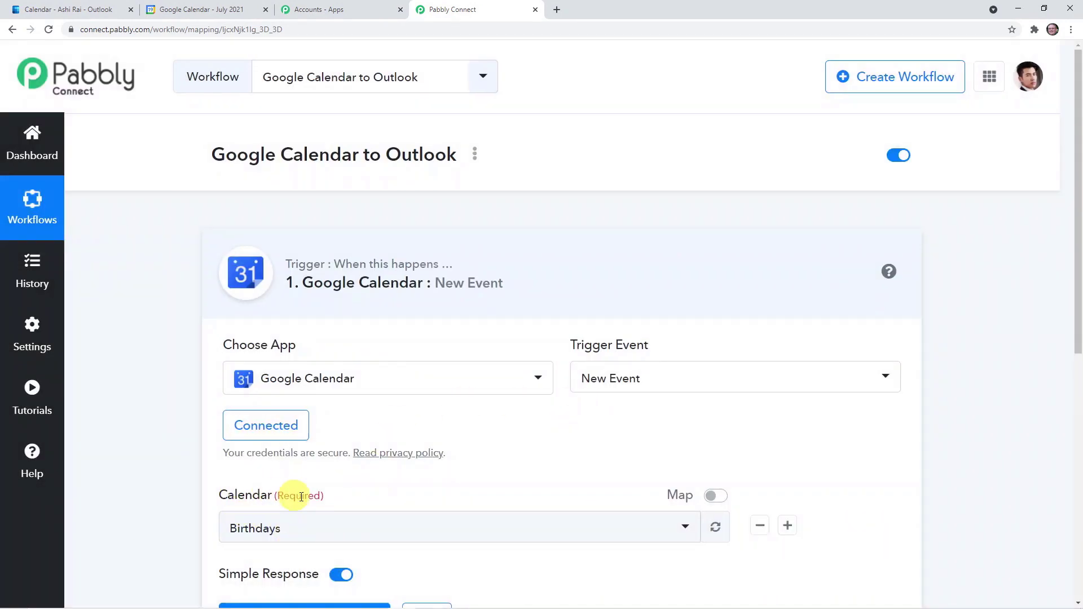
# Step: Set the trigger's calendar to the connected account's own e-mail calendar, checking it against the calendars in Google Calendar
pyautogui.scroll(-2, 249, 499)
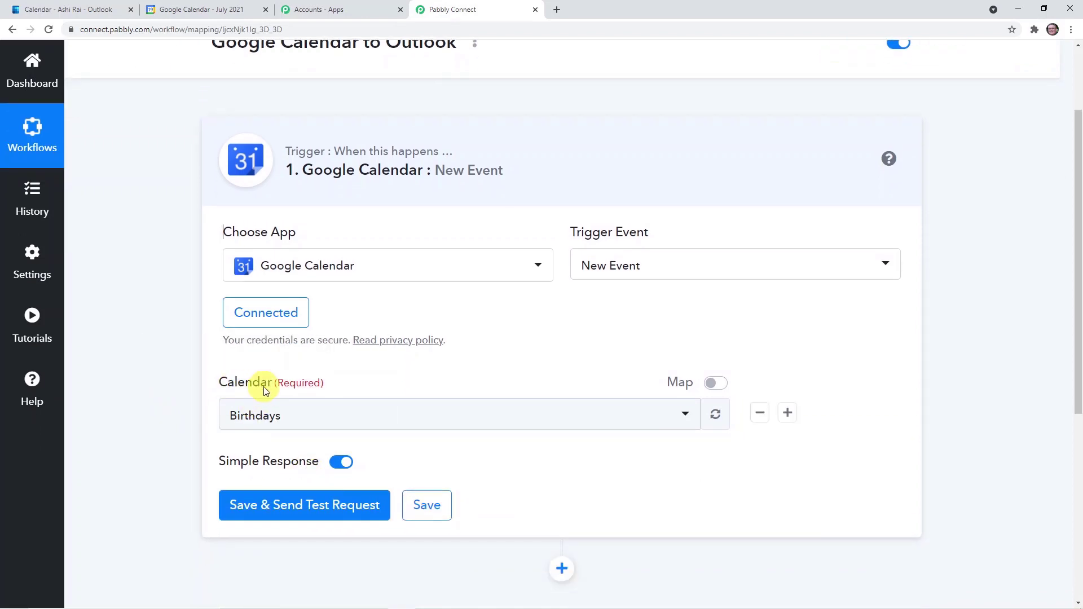
pyautogui.click(191, 11)
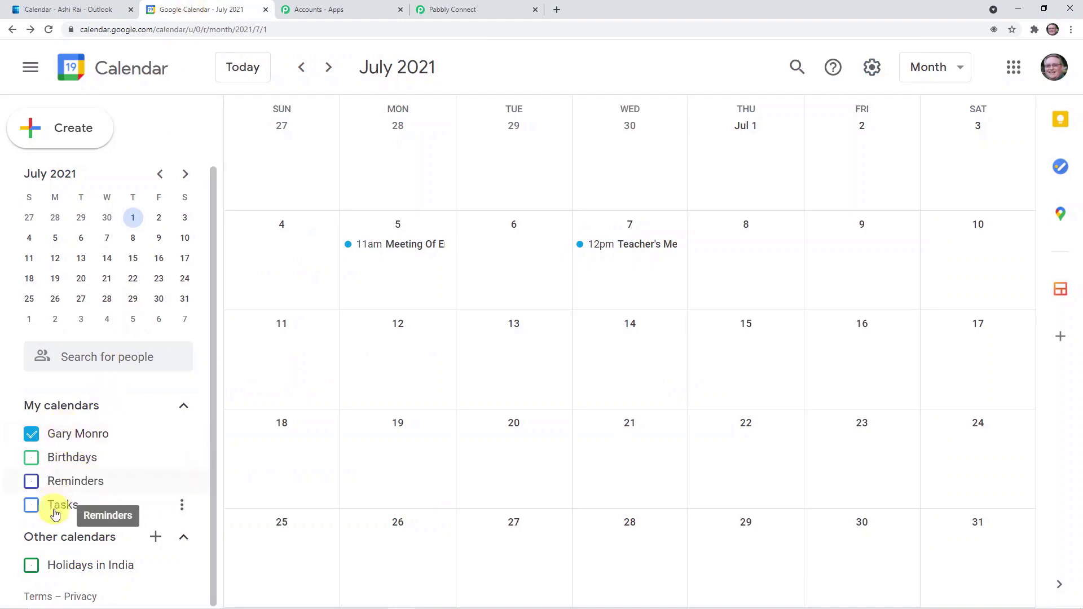
pyautogui.scroll(-1, 67, 469)
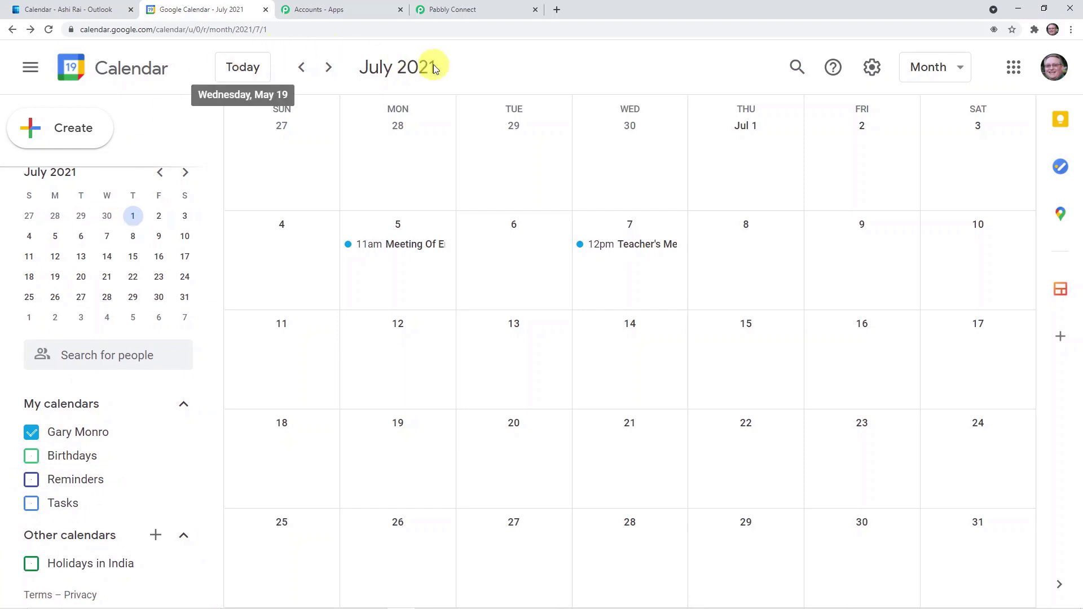
pyautogui.click(476, 9)
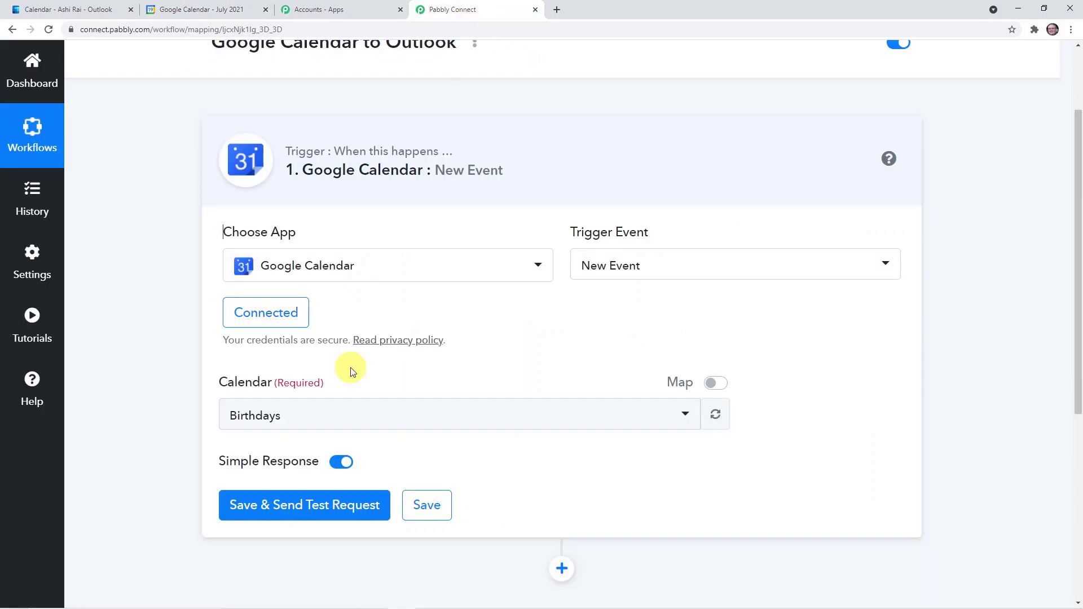
pyautogui.click(390, 424)
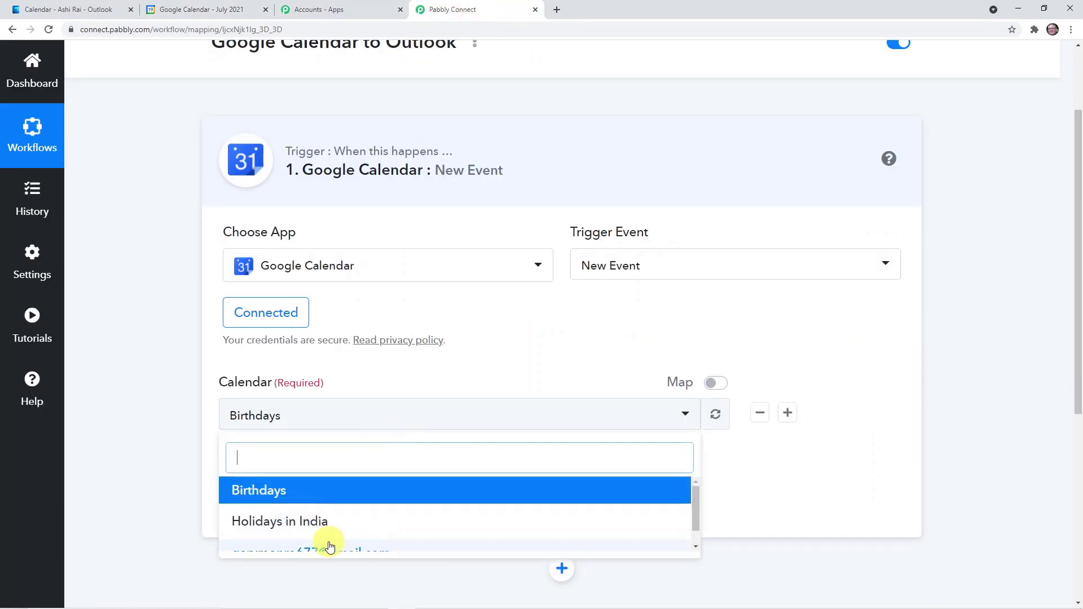
pyautogui.scroll(-1, 362, 545)
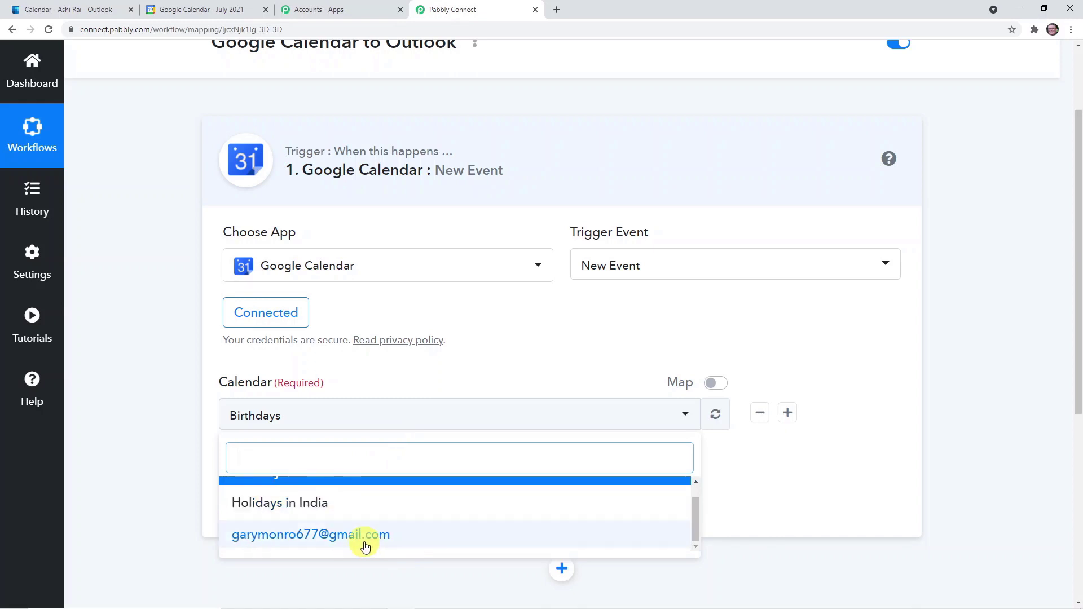
pyautogui.click(370, 536)
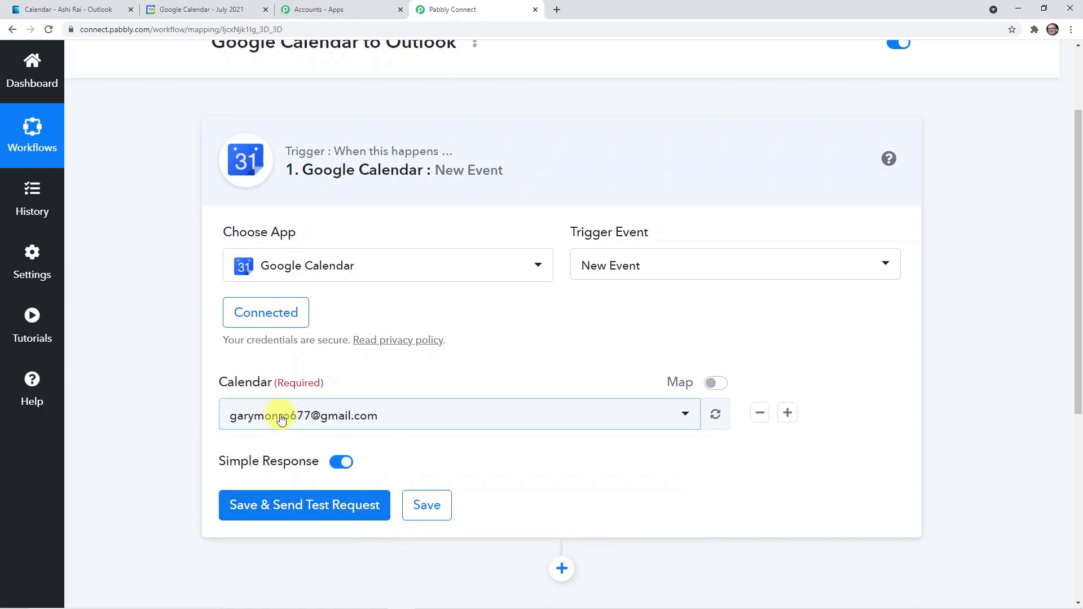
pyautogui.click(196, 11)
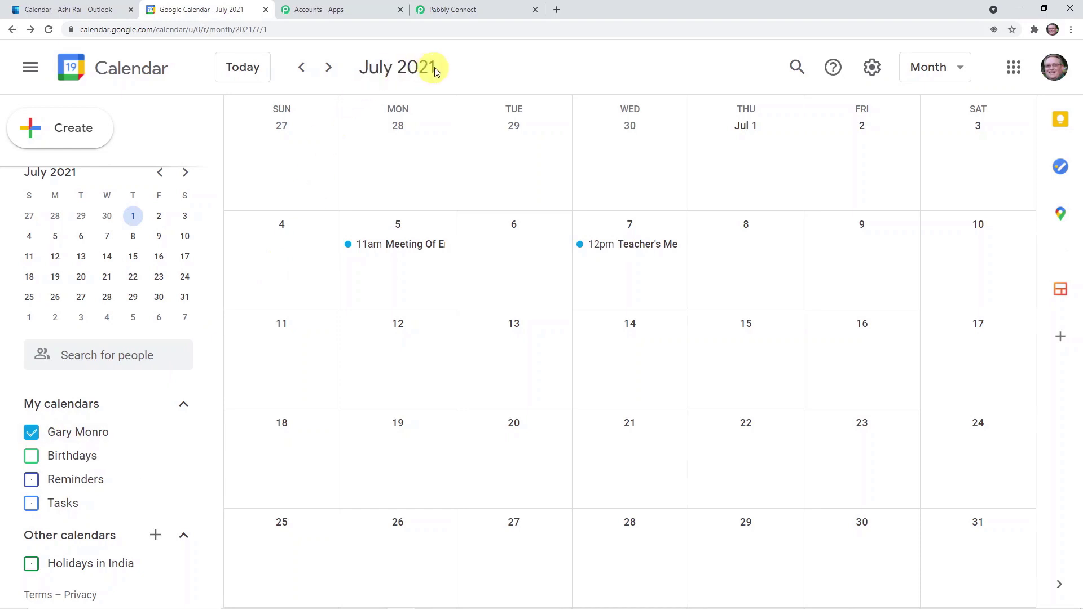
pyautogui.click(457, 11)
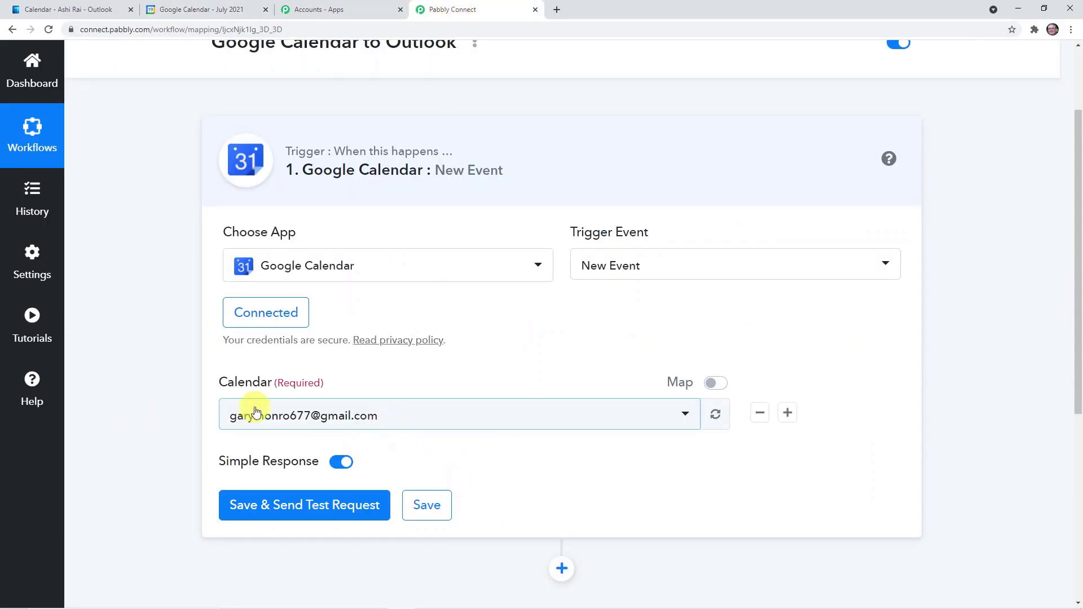
# Step: Save the trigger with a test request and review the event details in the received response
pyautogui.click(337, 514)
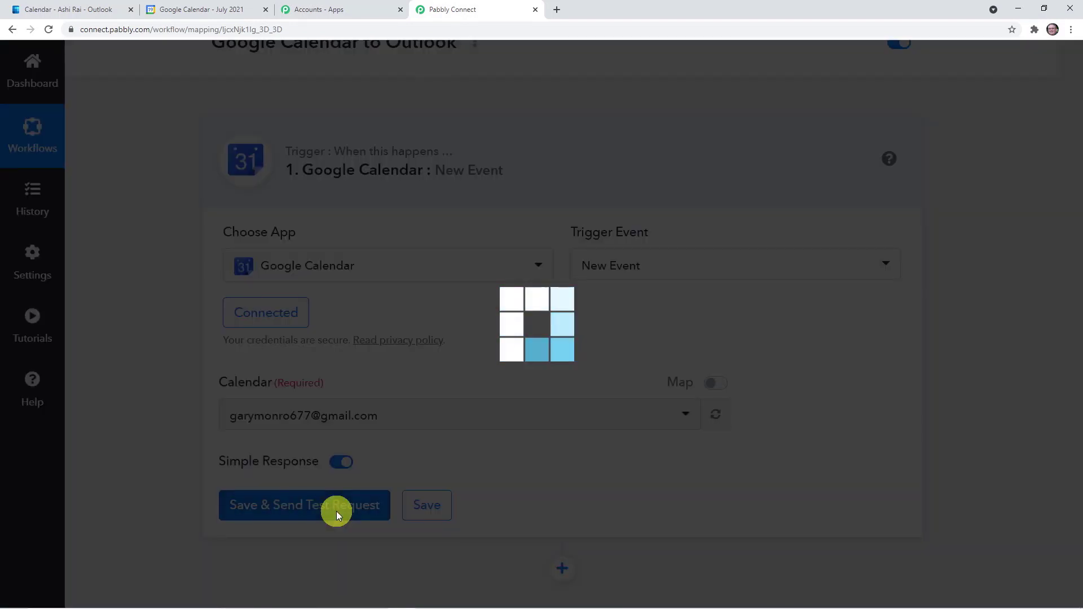
pyautogui.scroll(-6, 415, 488)
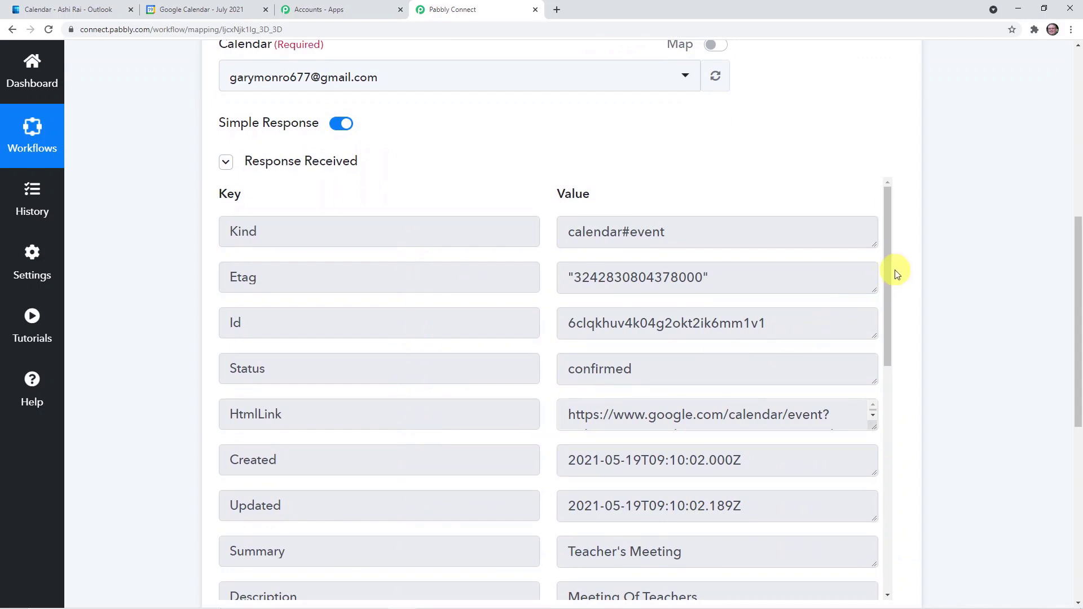
pyautogui.moveTo(890, 273); pyautogui.dragTo(897, 458)
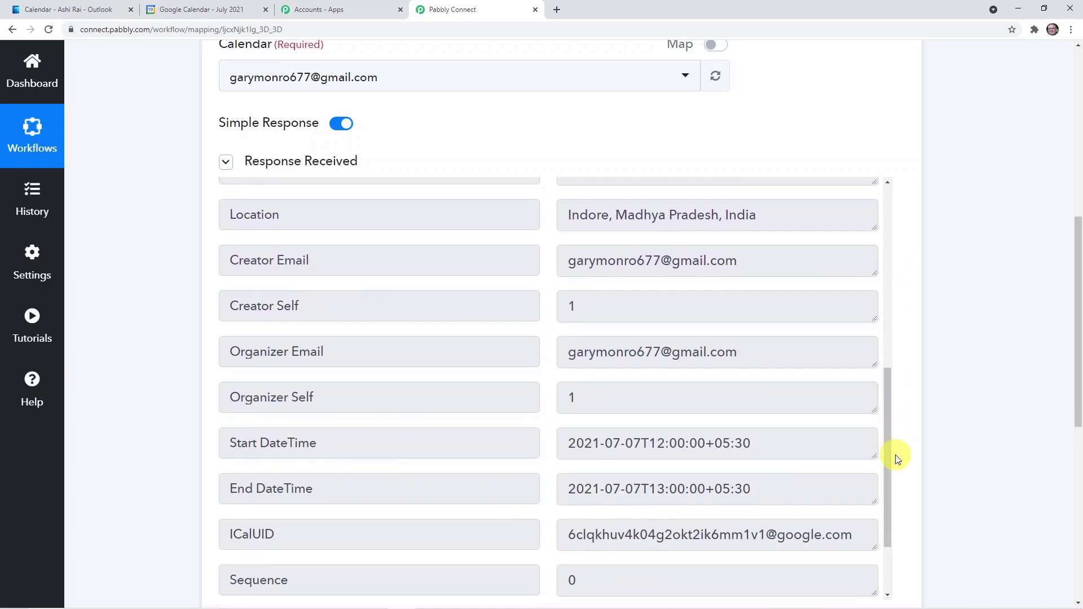
pyautogui.scroll(2, 889, 459)
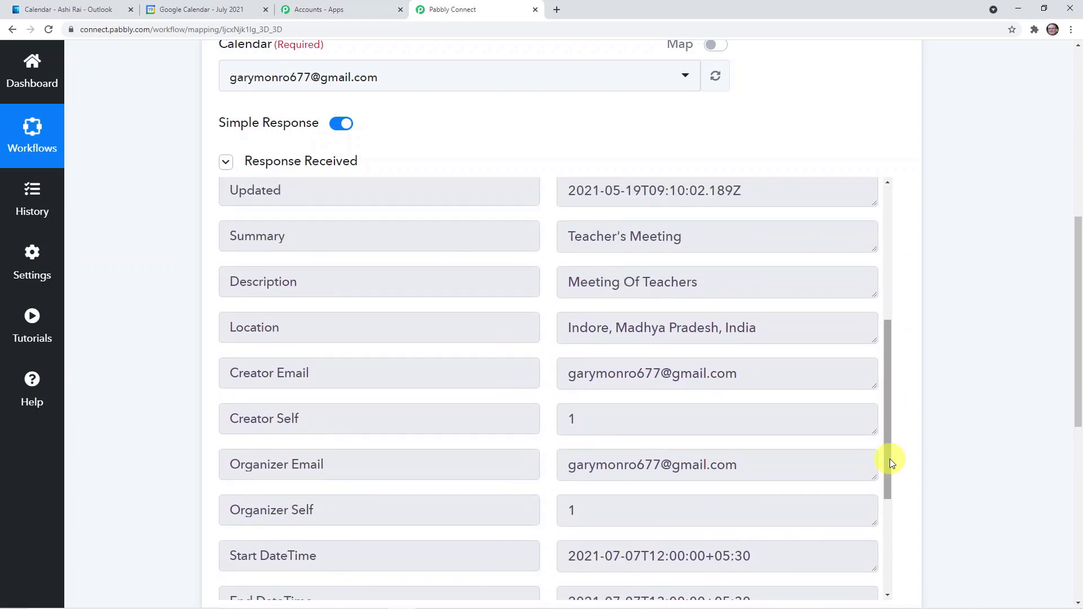
pyautogui.scroll(-4, 889, 458)
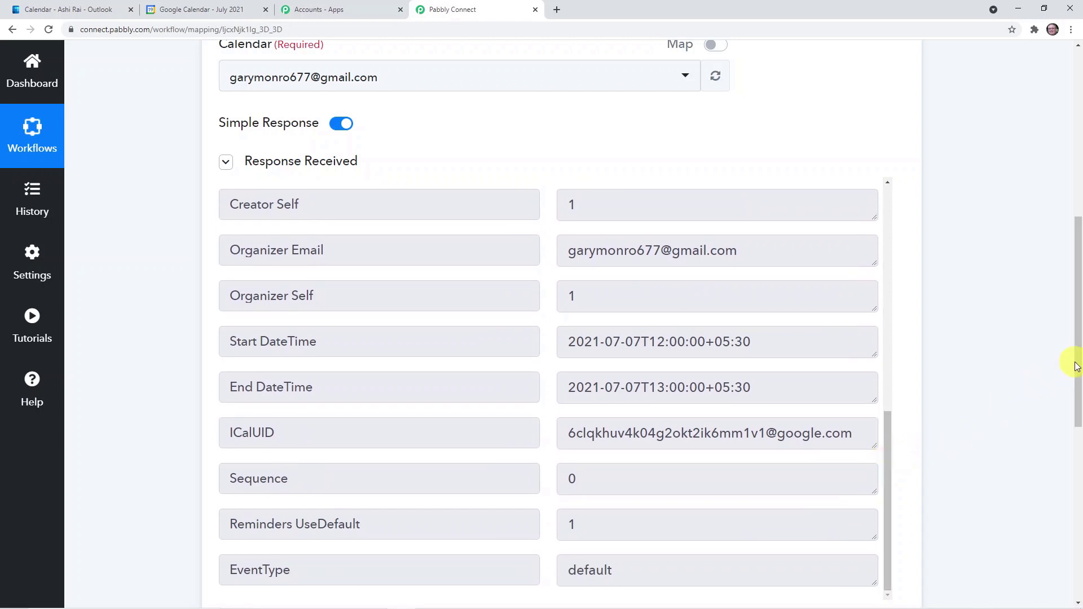
# Step: Add an action step to the workflow using Microsoft Office 365 with the action event Create Event in Calendar
pyautogui.moveTo(1075, 362); pyautogui.dragTo(1076, 452)
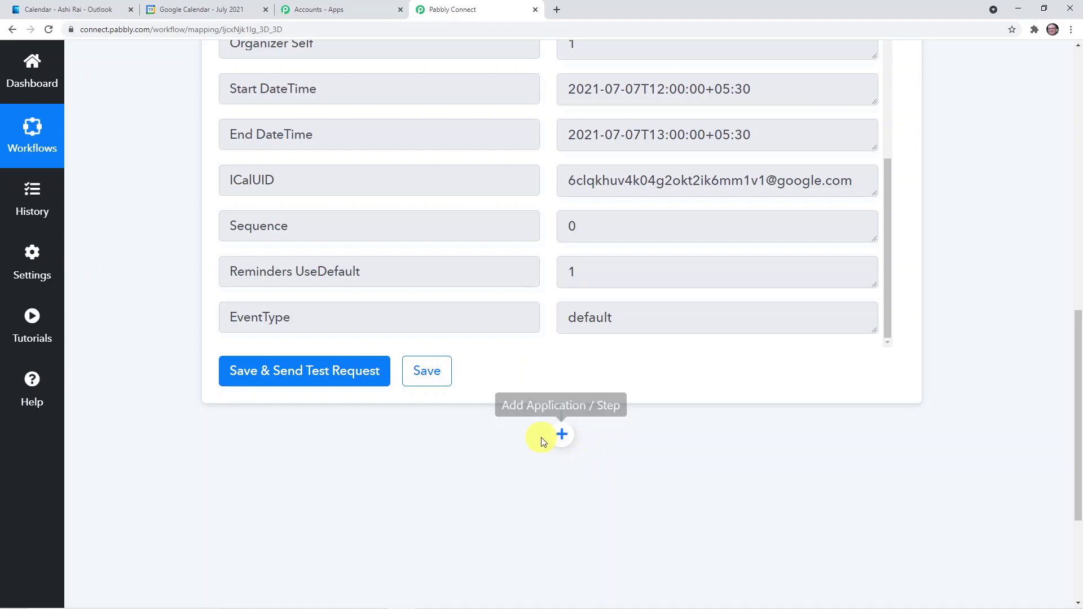
pyautogui.click(560, 435)
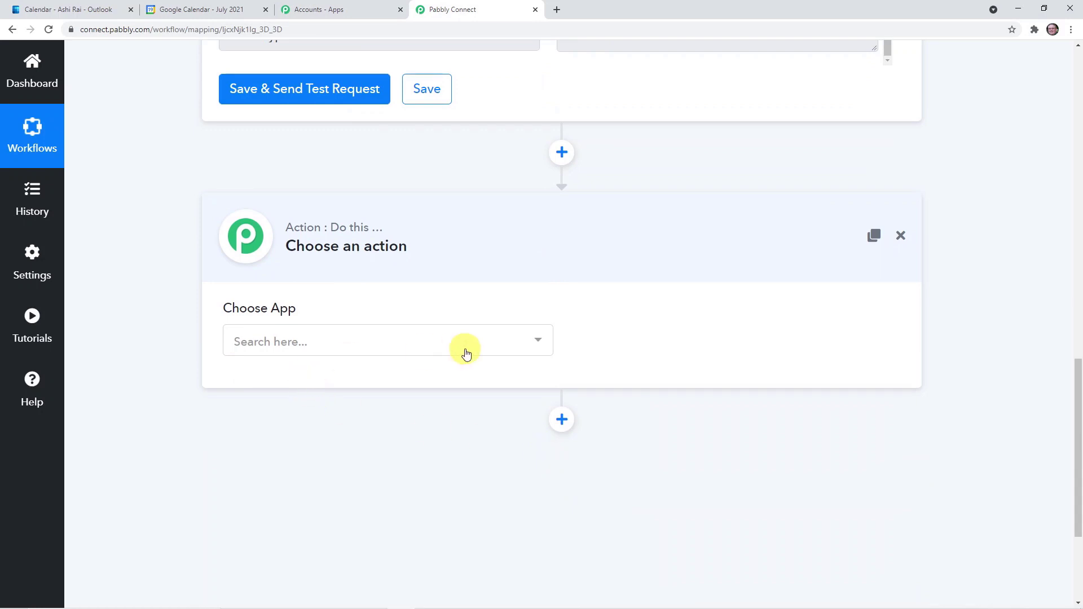
pyautogui.click(356, 348)
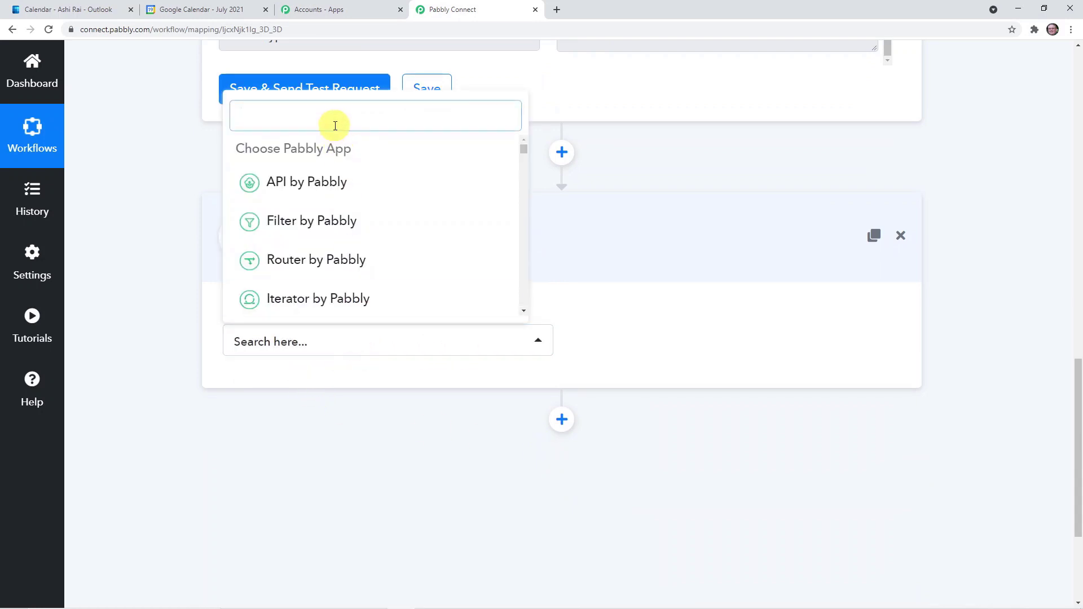
pyautogui.write('Micro')
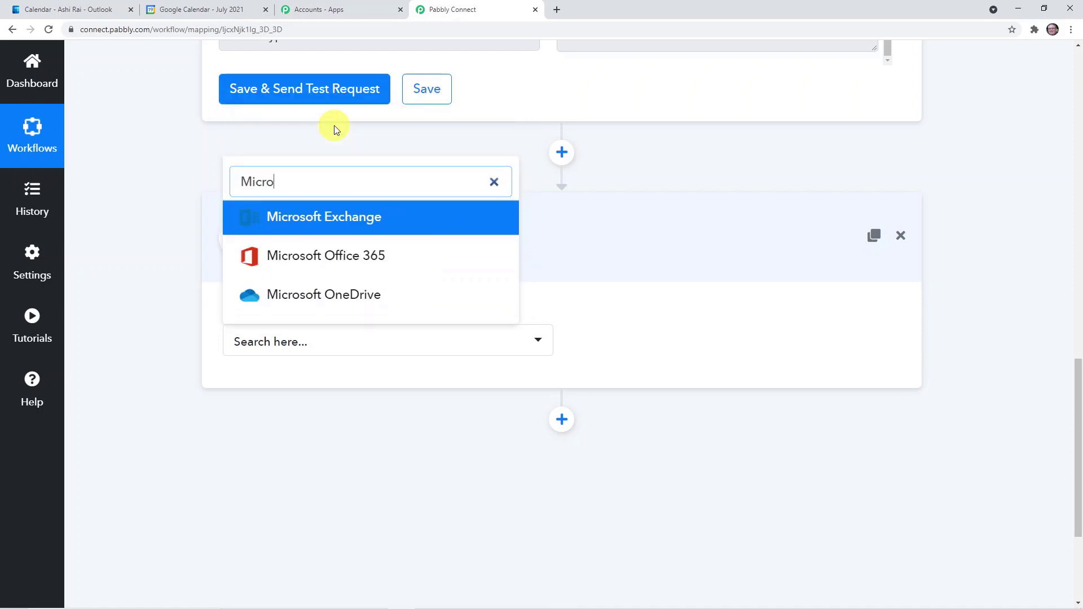
pyautogui.click(350, 254)
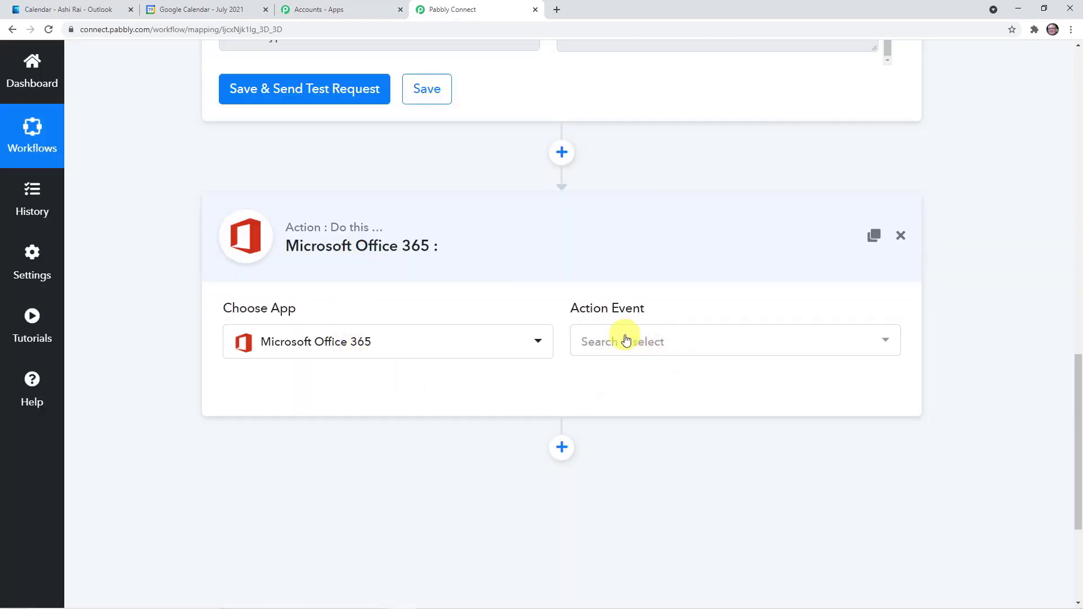
pyautogui.click(610, 342)
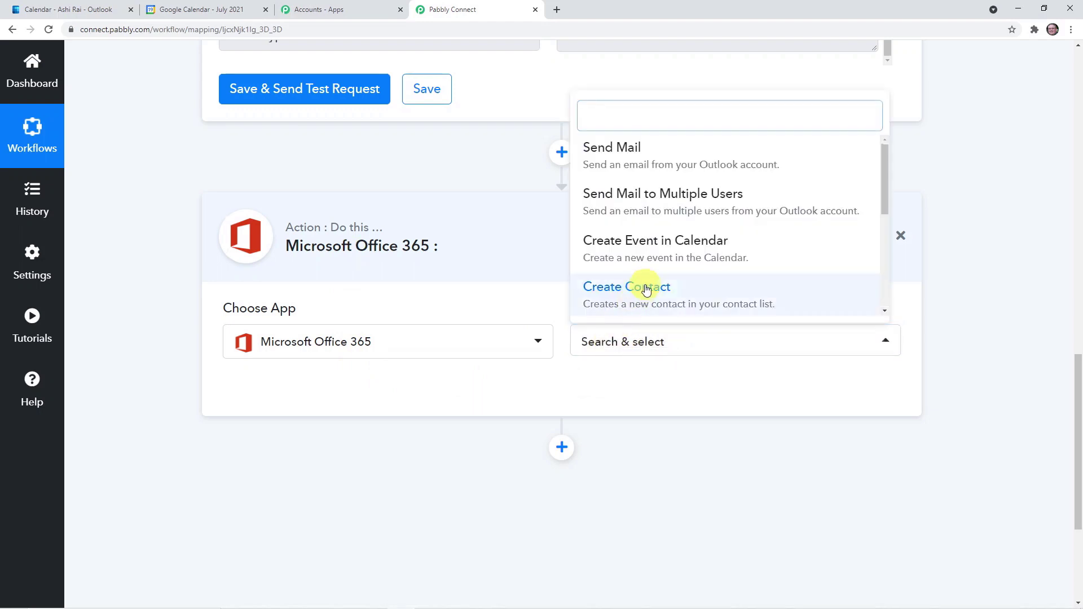
pyautogui.click(695, 244)
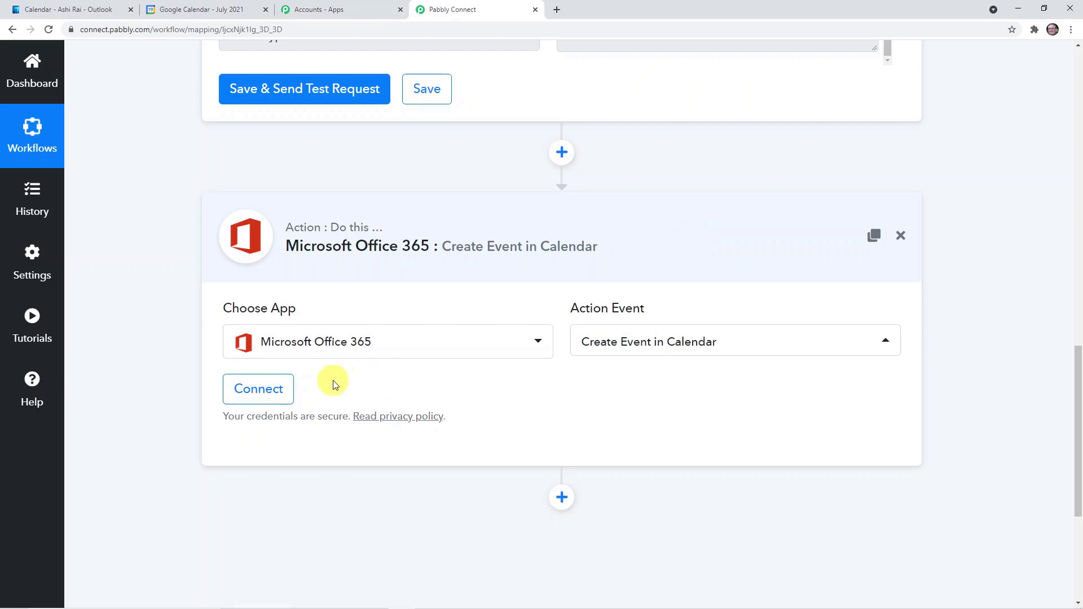
# Step: Connect the action to Microsoft Office 365 through a new connection and grant Pabbly Connect the requested account permissions
pyautogui.click(268, 393)
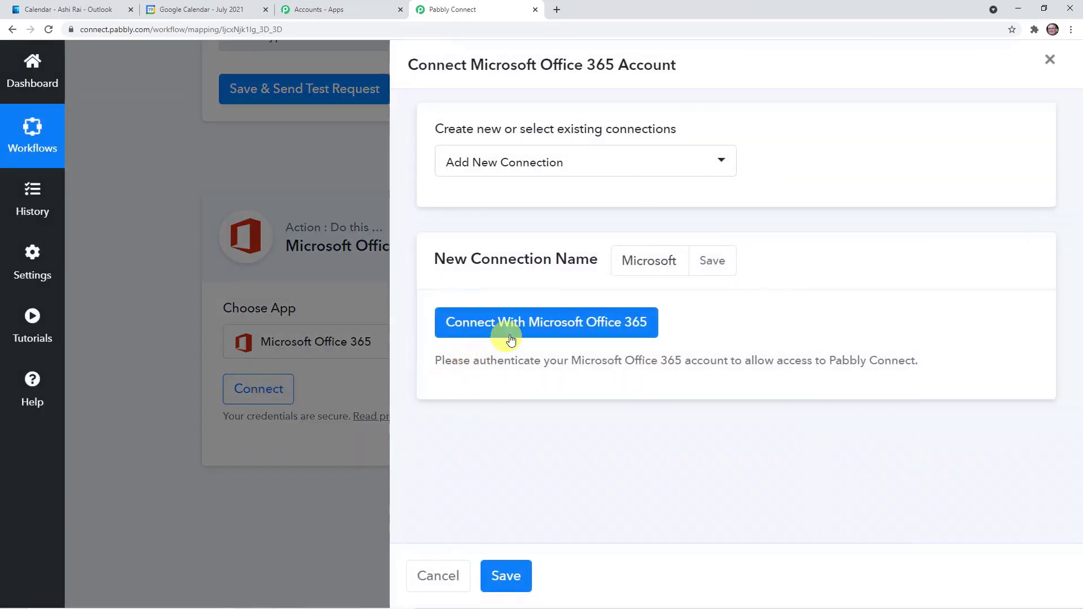
pyautogui.click(612, 324)
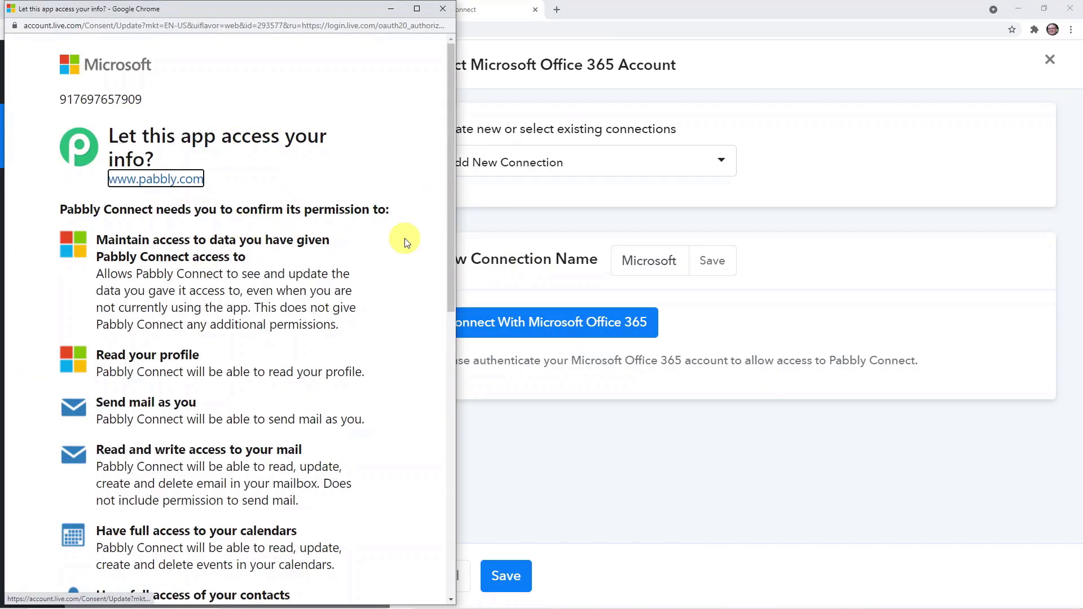
pyautogui.moveTo(450, 228); pyautogui.dragTo(415, 516)
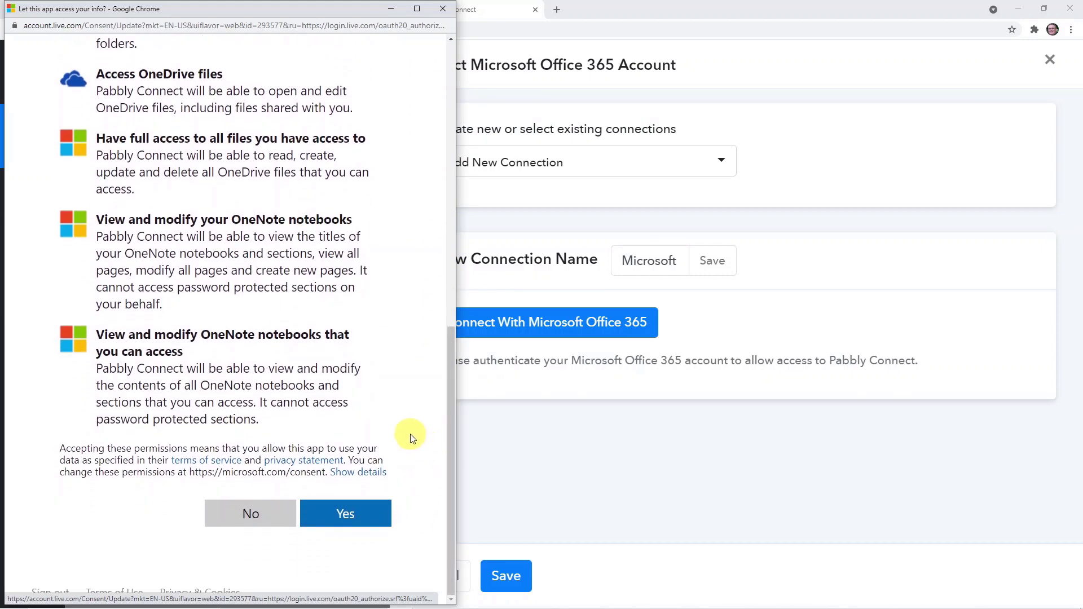
pyautogui.click(347, 510)
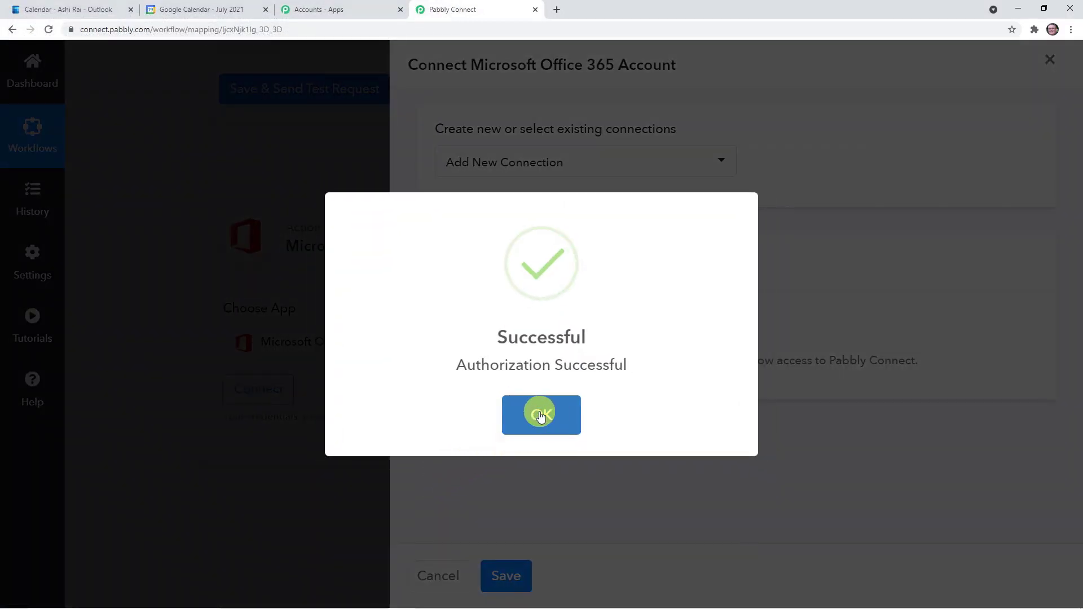
pyautogui.click(540, 416)
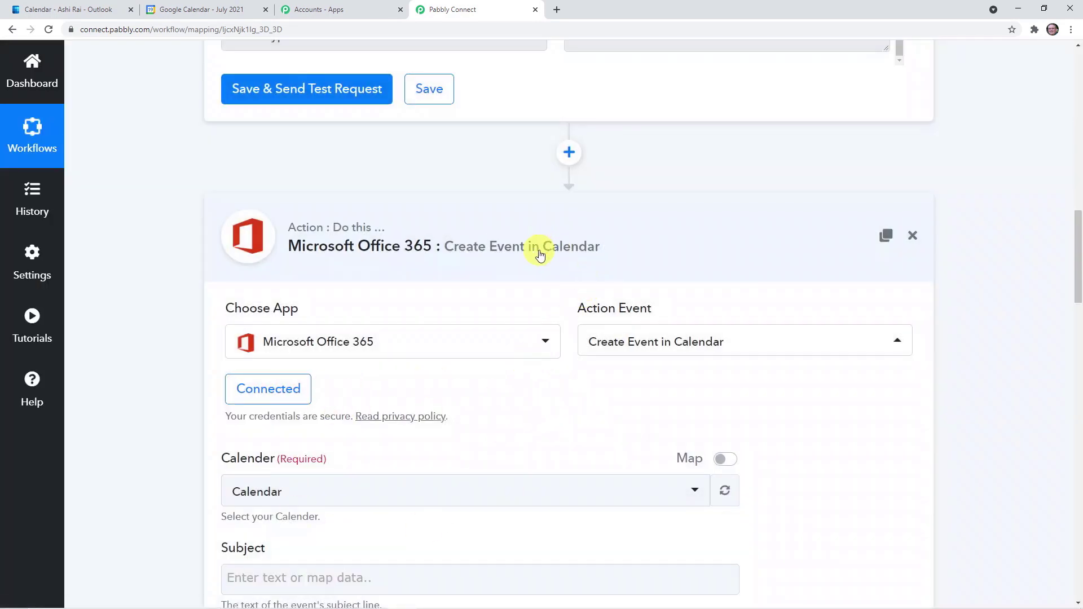
# Step: Review the action's fields alongside the trigger response, and check the selected calendar against the calendars in Outlook
pyautogui.scroll(1, 540, 254)
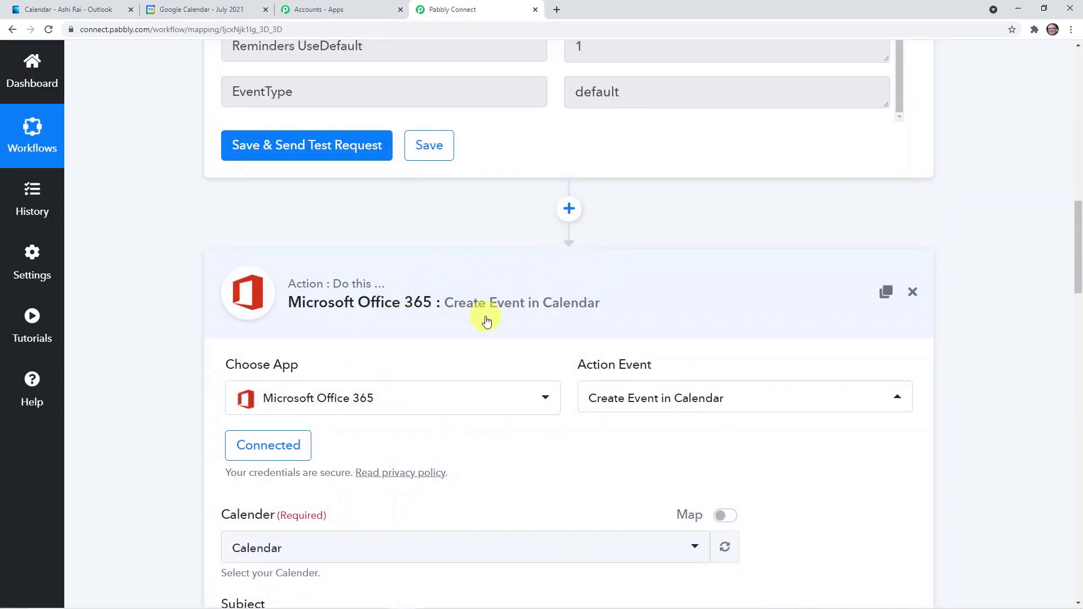
pyautogui.scroll(-6, 650, 338)
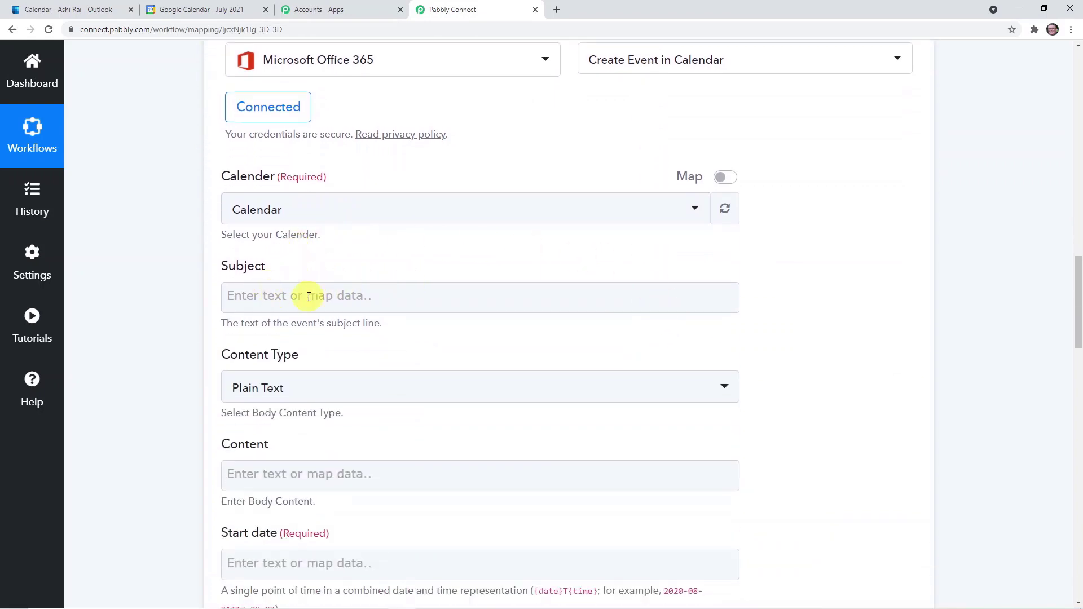
pyautogui.scroll(12, 368, 301)
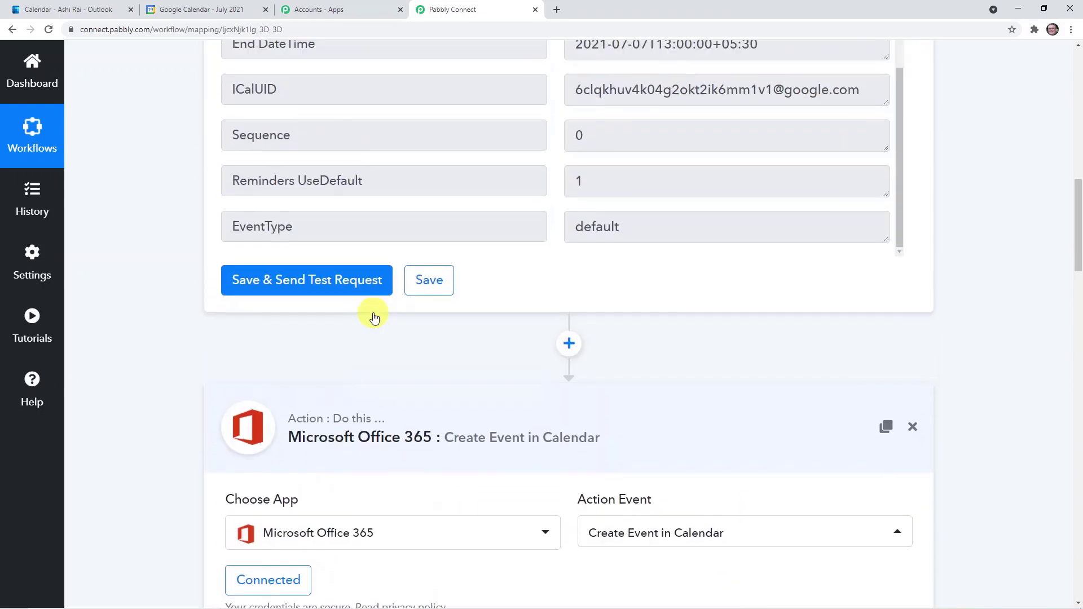
pyautogui.scroll(3, 605, 241)
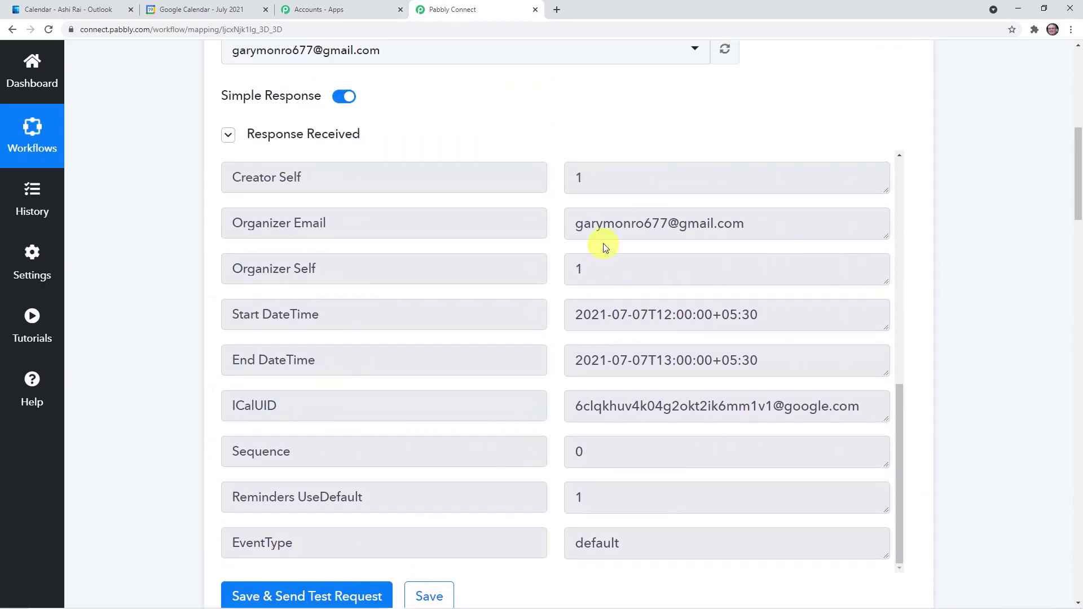
pyautogui.scroll(-7, 576, 401)
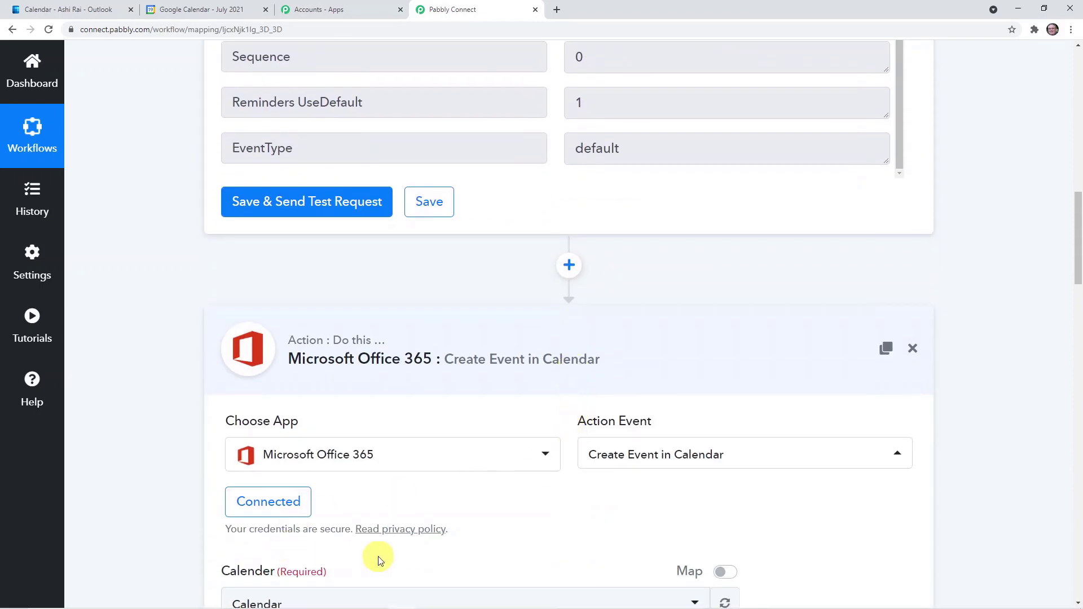
pyautogui.scroll(-4, 443, 490)
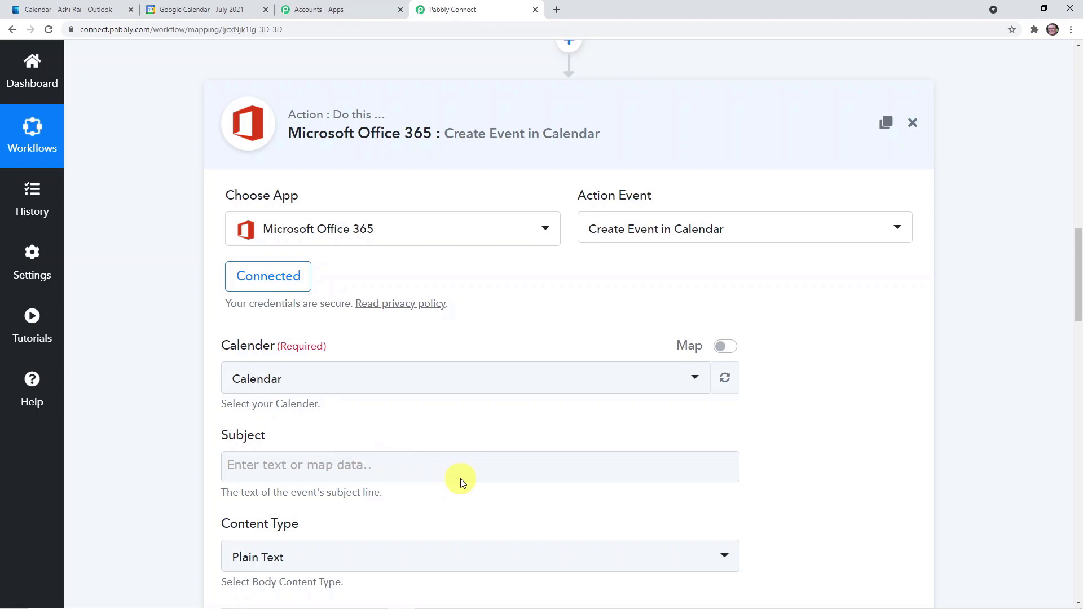
pyautogui.scroll(-2, 461, 478)
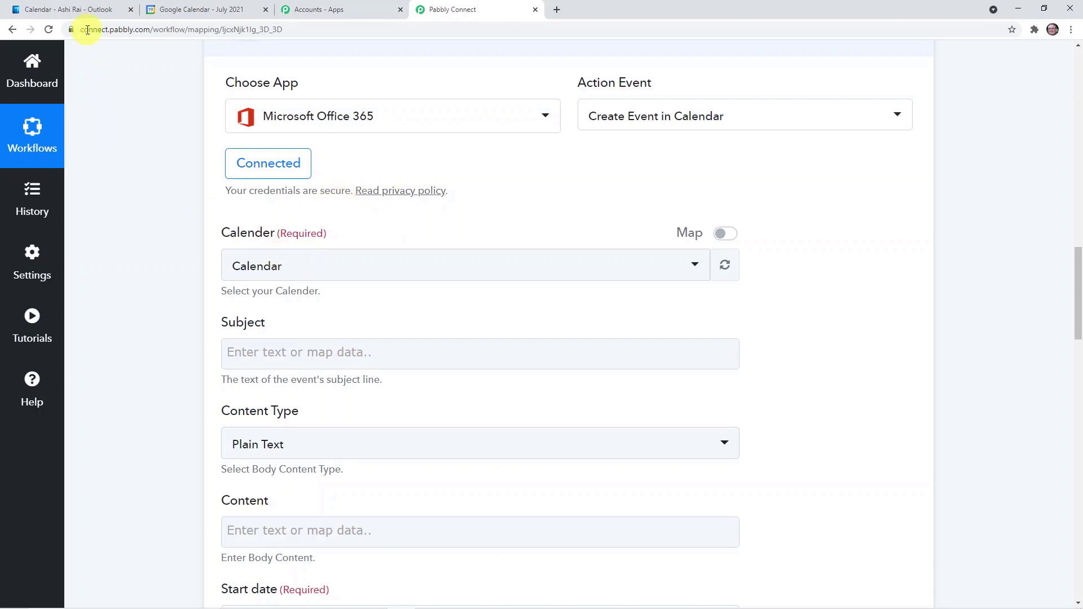
pyautogui.click(84, 9)
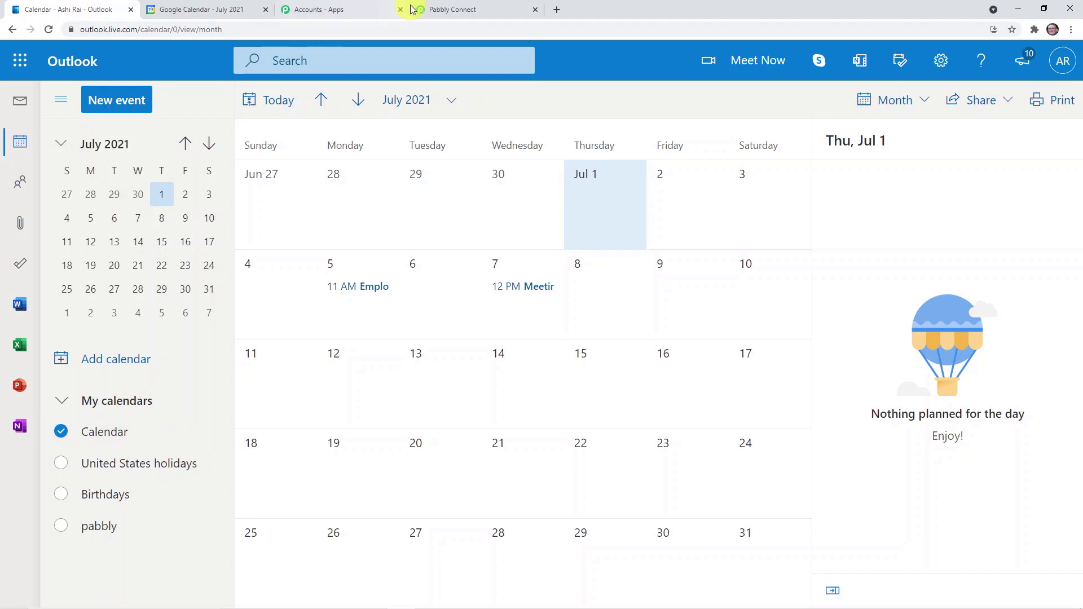
pyautogui.click(453, 6)
# Step: Map the action's Subject to the Description value "Meeting Of Teachers" from the Google Calendar trigger
pyautogui.scroll(4, 477, 431)
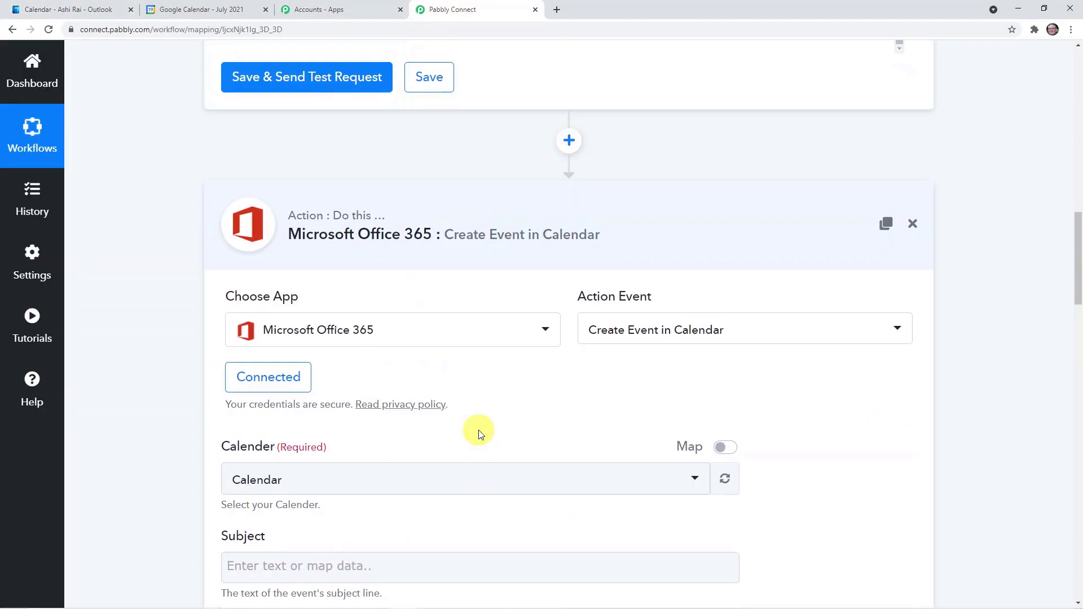
pyautogui.scroll(-4, 479, 434)
pyautogui.scroll(-1, 479, 433)
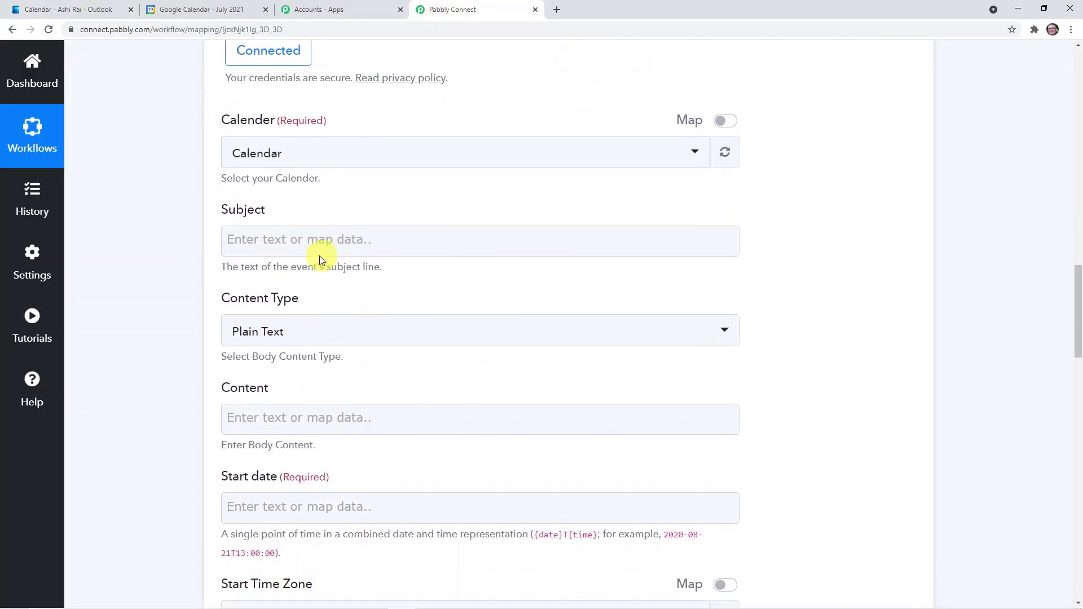
pyautogui.click(246, 237)
pyautogui.click(429, 367)
pyautogui.scroll(-4, 429, 364)
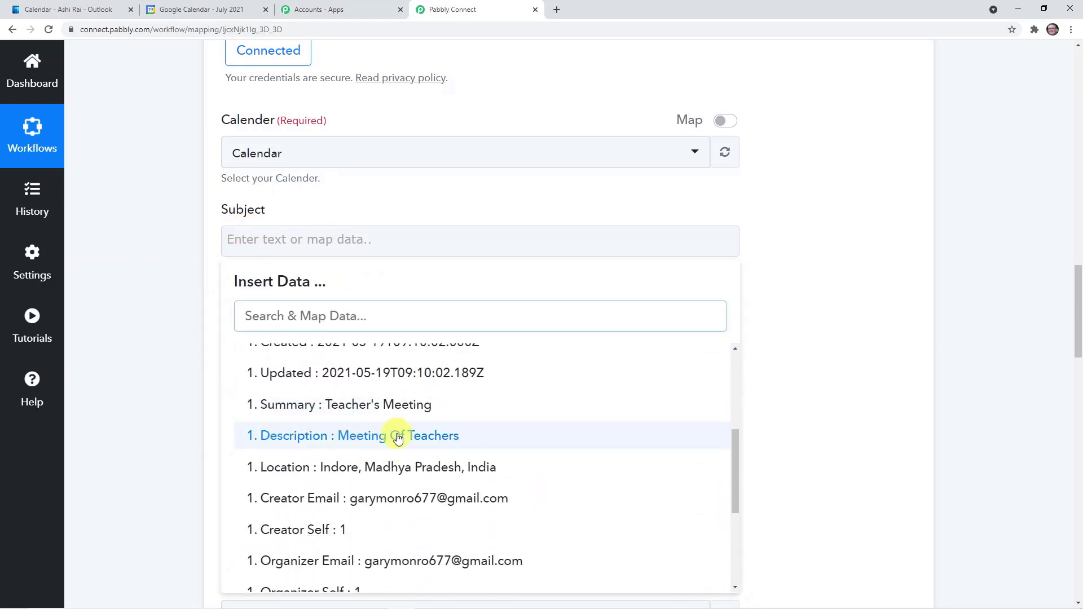
pyautogui.click(397, 437)
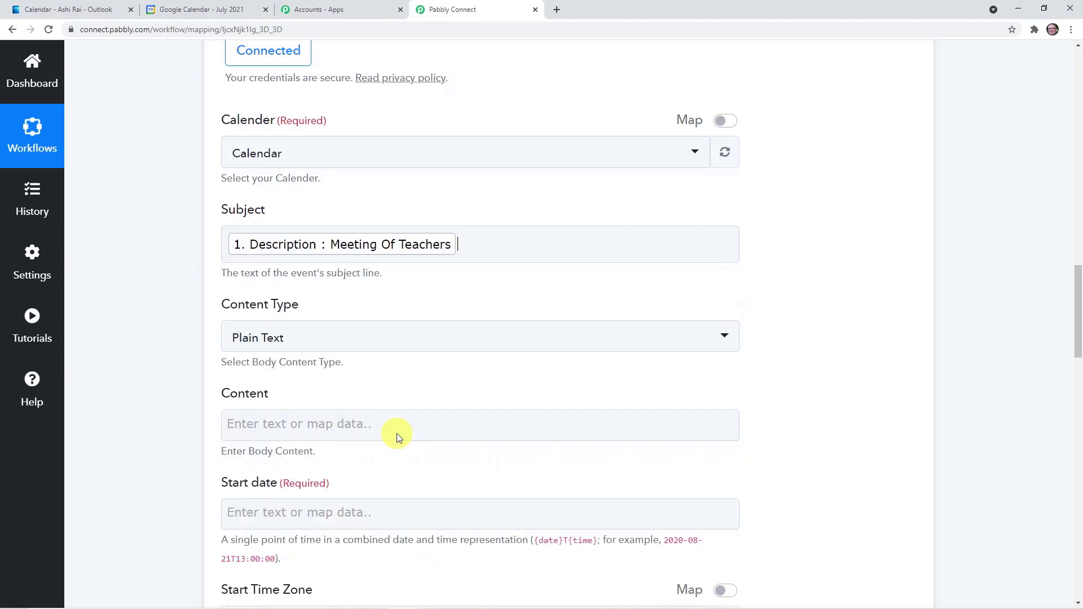
pyautogui.click(799, 362)
# Step: Map the action's Start date to the Start DateTime value 2021-07-07T12:00:00+05:30 from the Google Calendar trigger
pyautogui.scroll(-2, 503, 316)
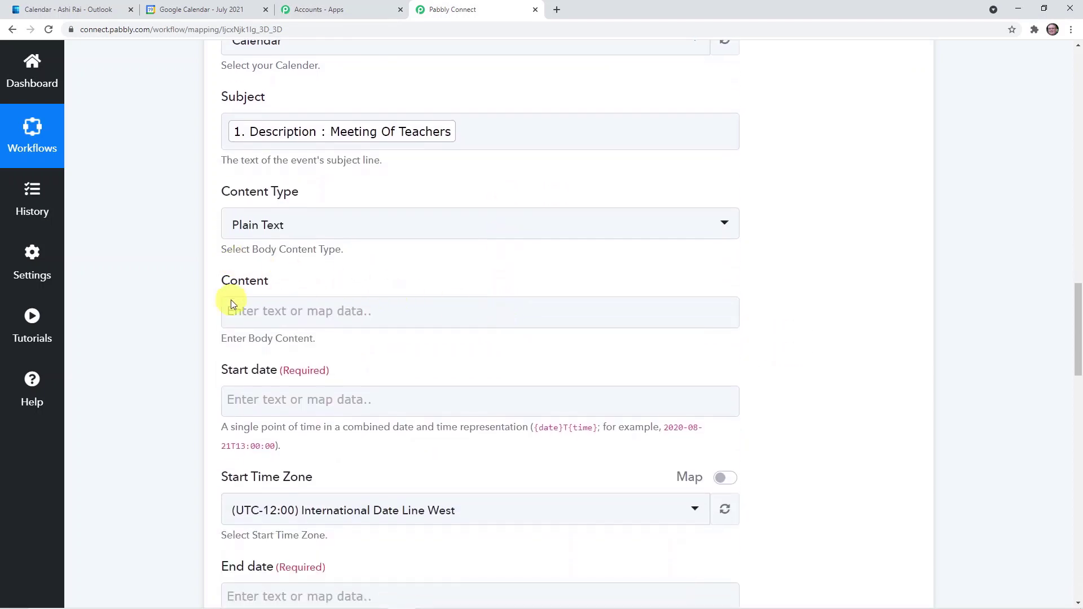
pyautogui.scroll(-2, 817, 375)
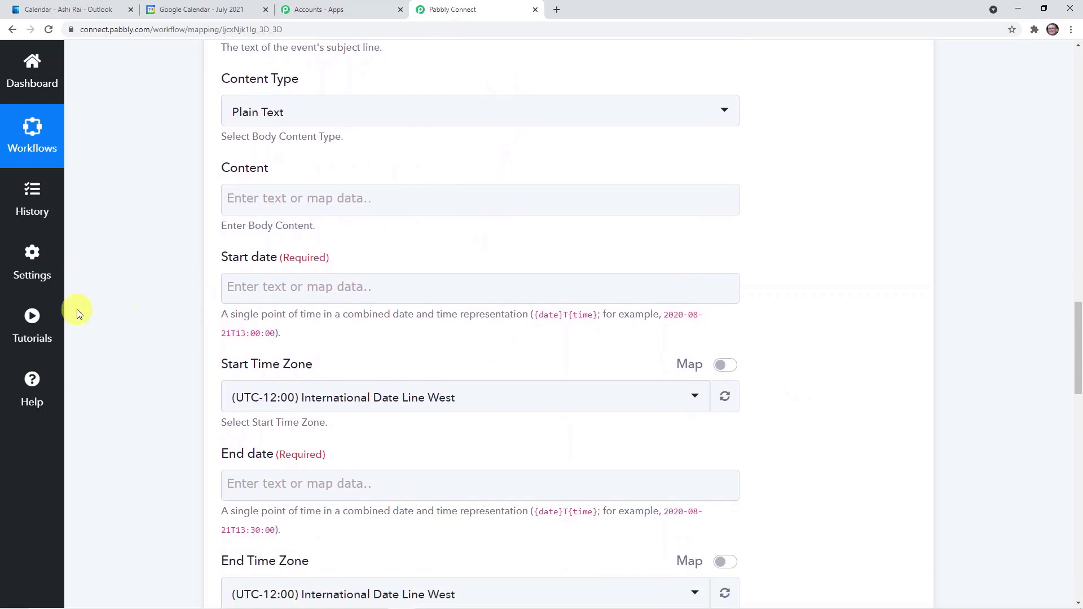
pyautogui.click(265, 291)
pyautogui.scroll(-1, 295, 379)
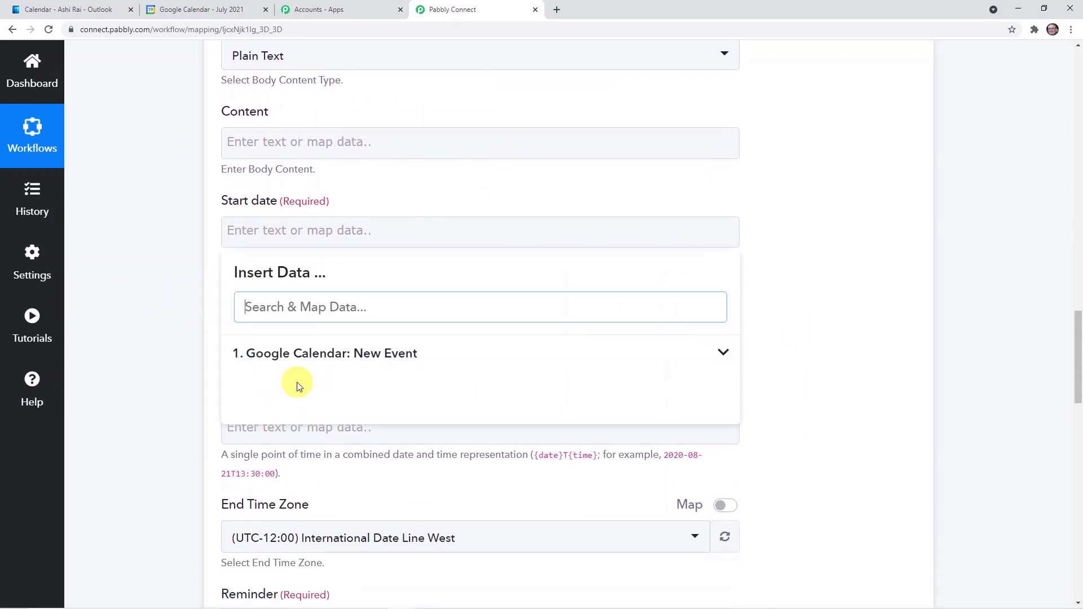
pyautogui.click(316, 361)
pyautogui.scroll(-5, 334, 421)
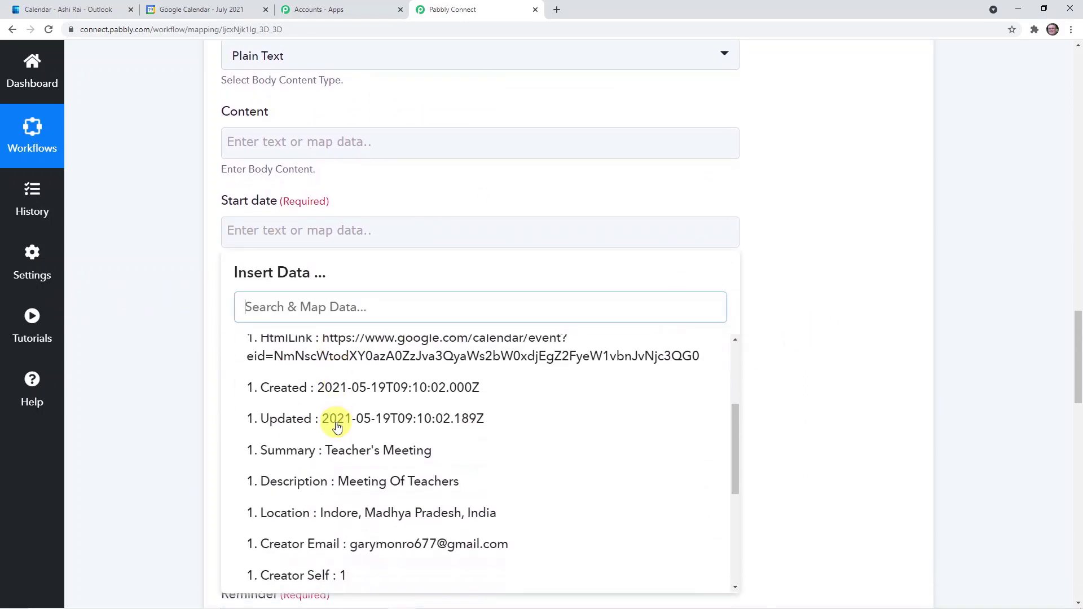
pyautogui.scroll(-2, 425, 499)
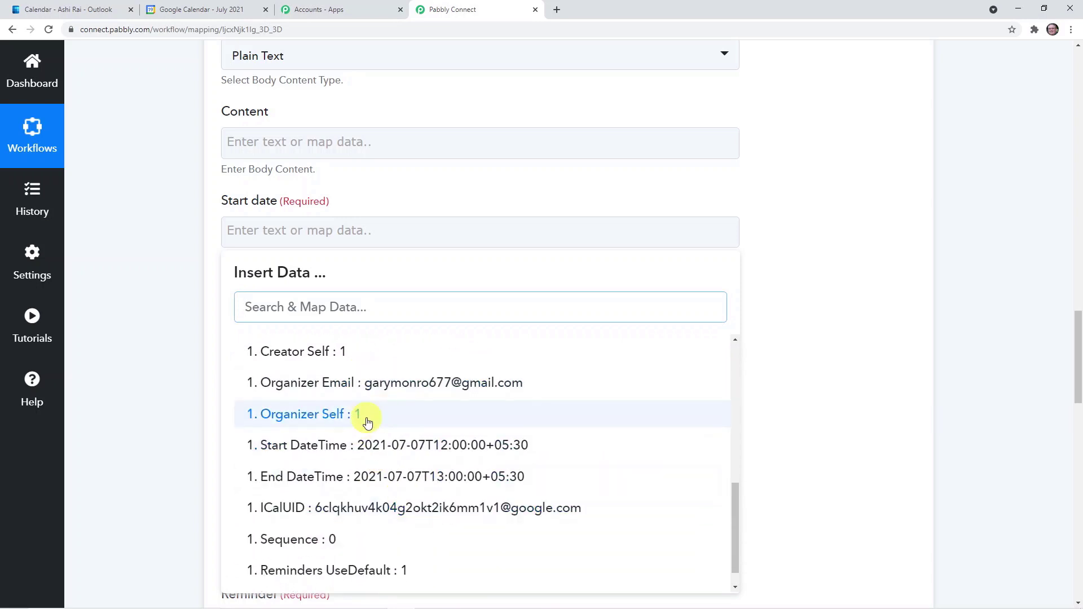
pyautogui.scroll(-1, 368, 422)
pyautogui.scroll(-2, 441, 433)
pyautogui.hotkey('ctrl', 'l')
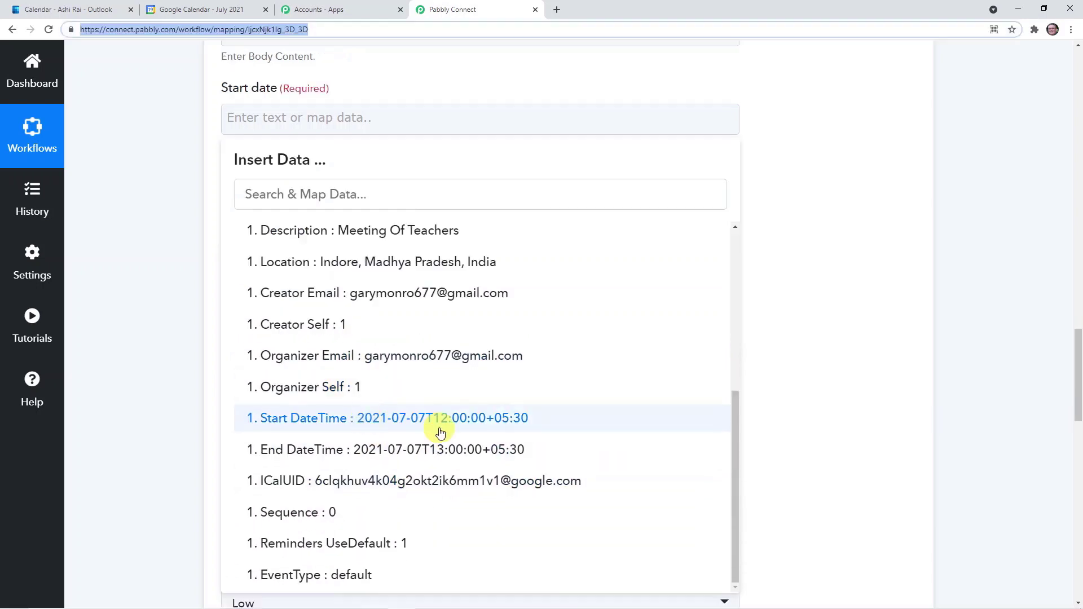
pyautogui.click(414, 423)
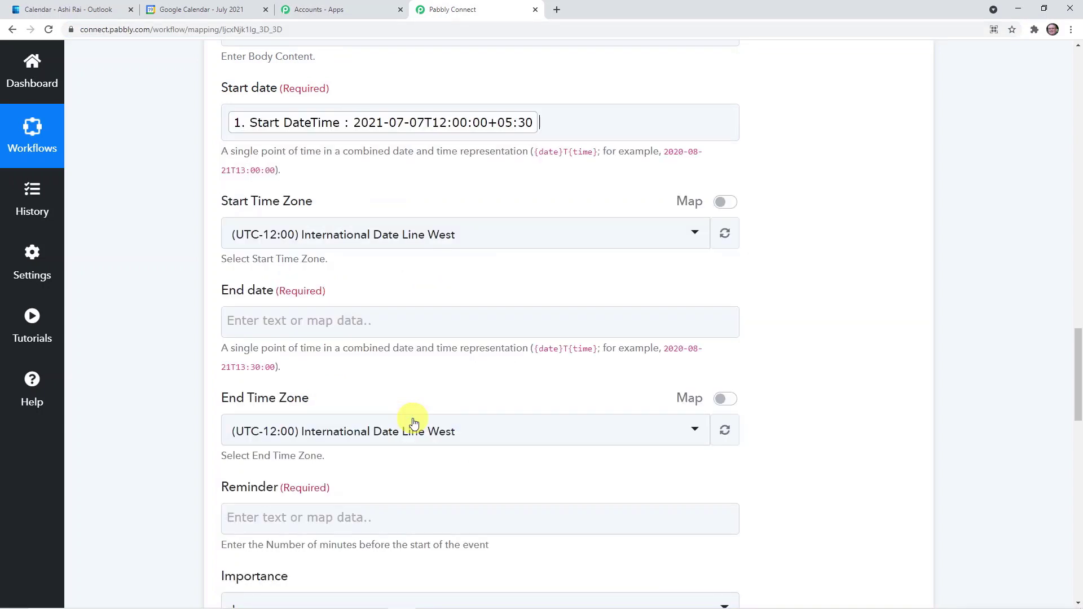
pyautogui.click(743, 308)
# Step: Set the action's Start Time Zone to (UTC-05:00) Indiana (East), searching the time zones for "india"
pyautogui.scroll(2, 742, 308)
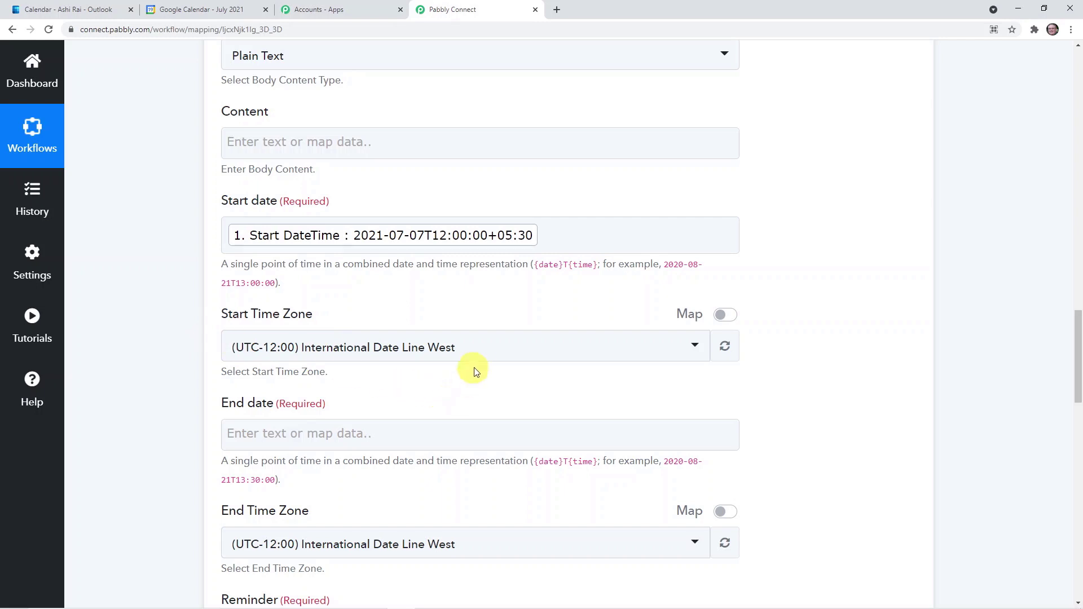
pyautogui.click(477, 358)
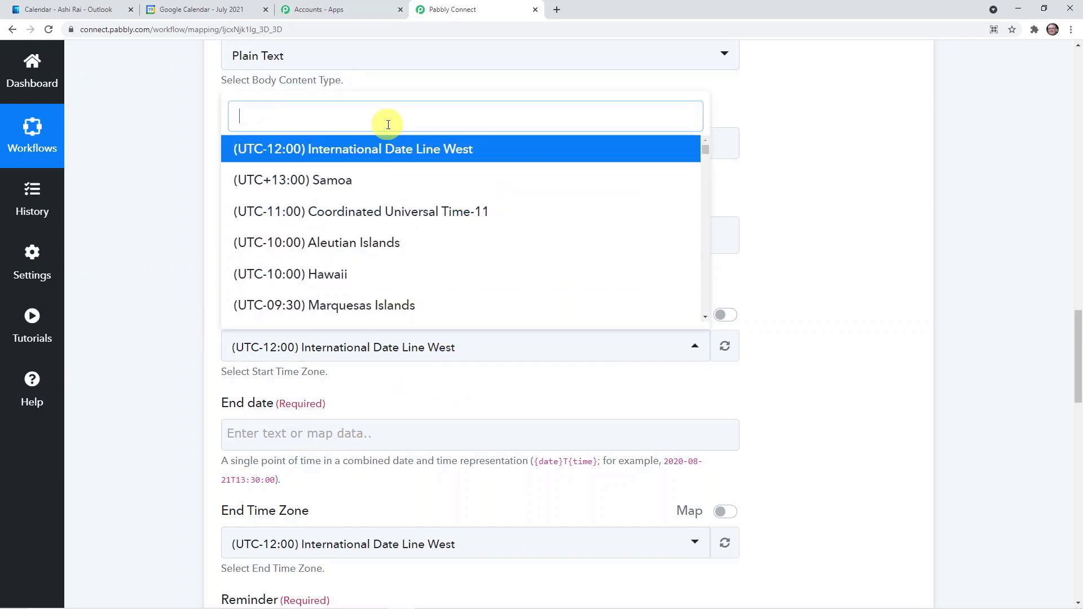
pyautogui.write('in')
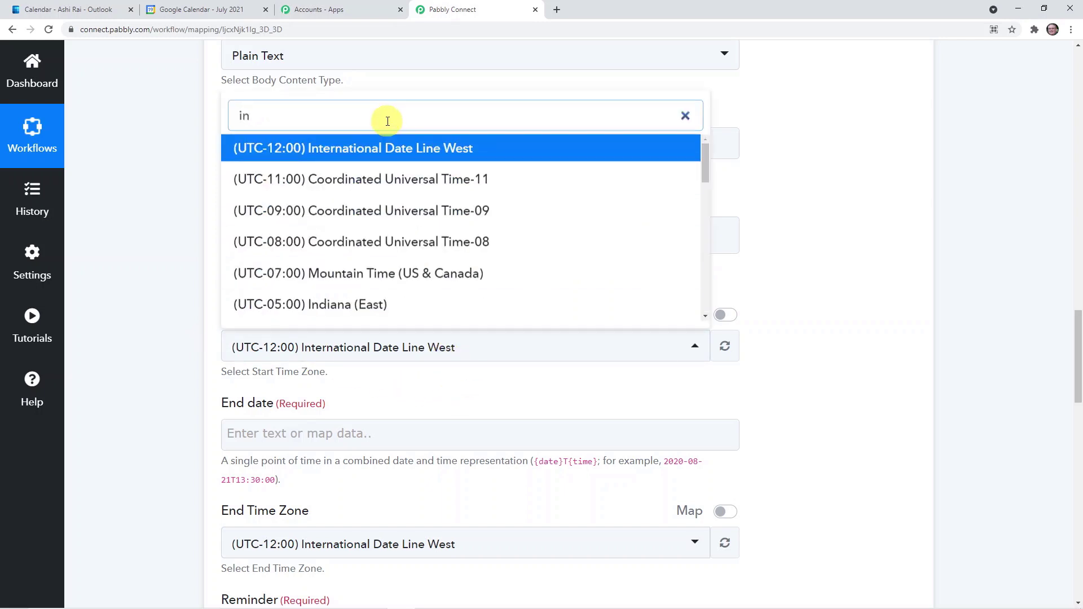
pyautogui.write('di')
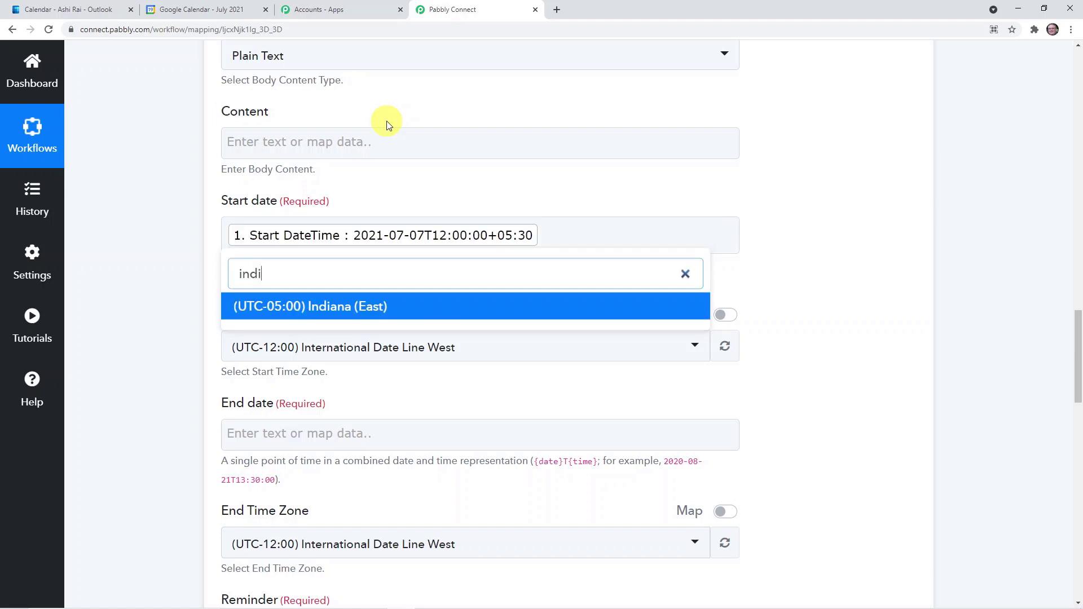
pyautogui.write('a')
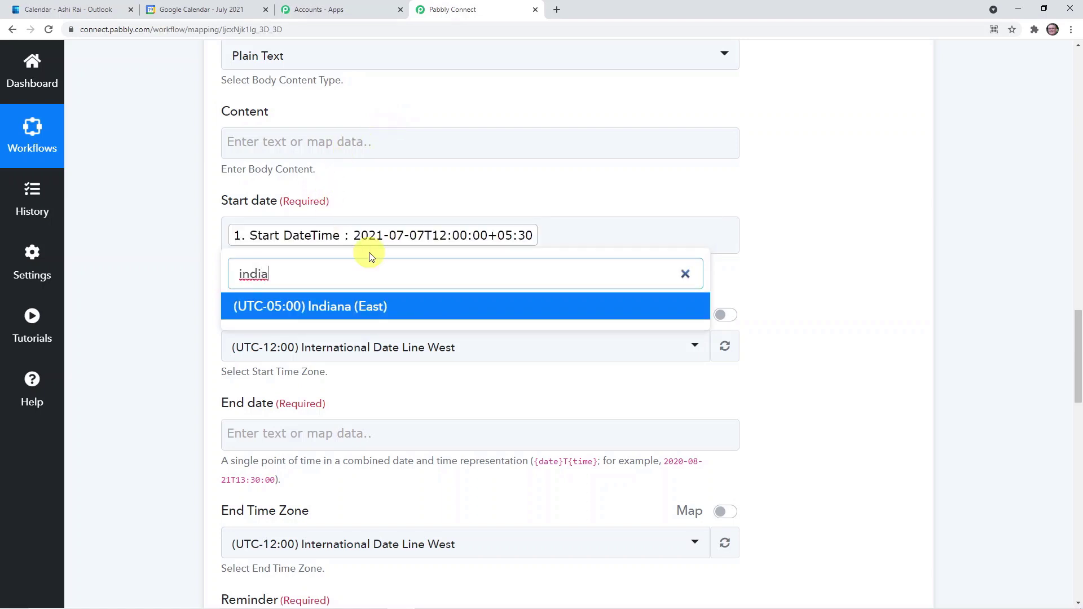
pyautogui.click(395, 306)
pyautogui.scroll(-1, 426, 389)
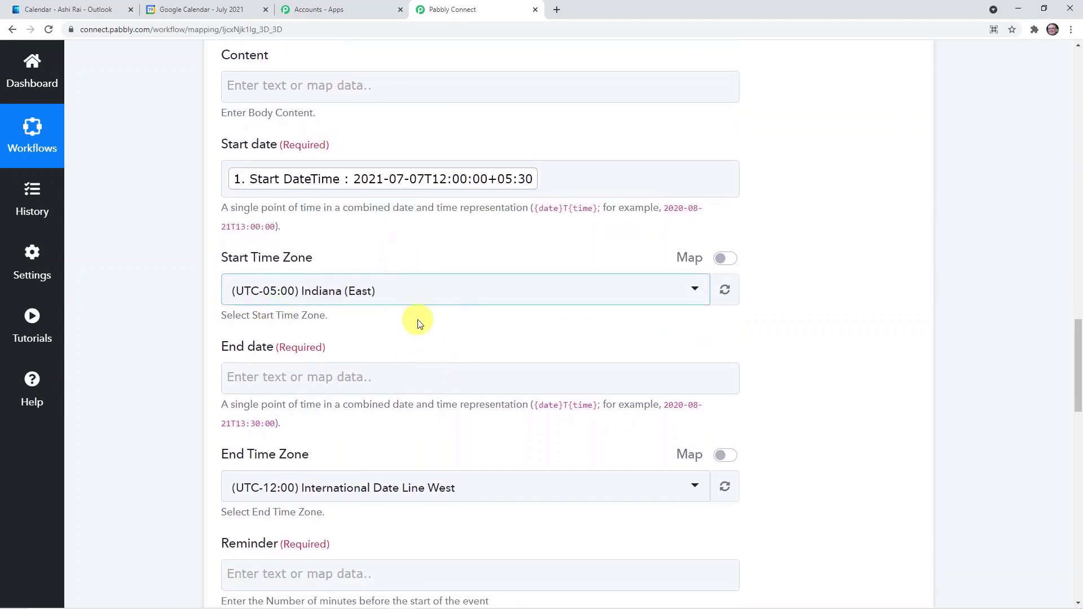
# Step: Map the action's End date to the End DateTime value 2021-07-07T13:00:00+05:30 from the Google Calendar trigger
pyautogui.click(330, 384)
pyautogui.scroll(-2, 435, 382)
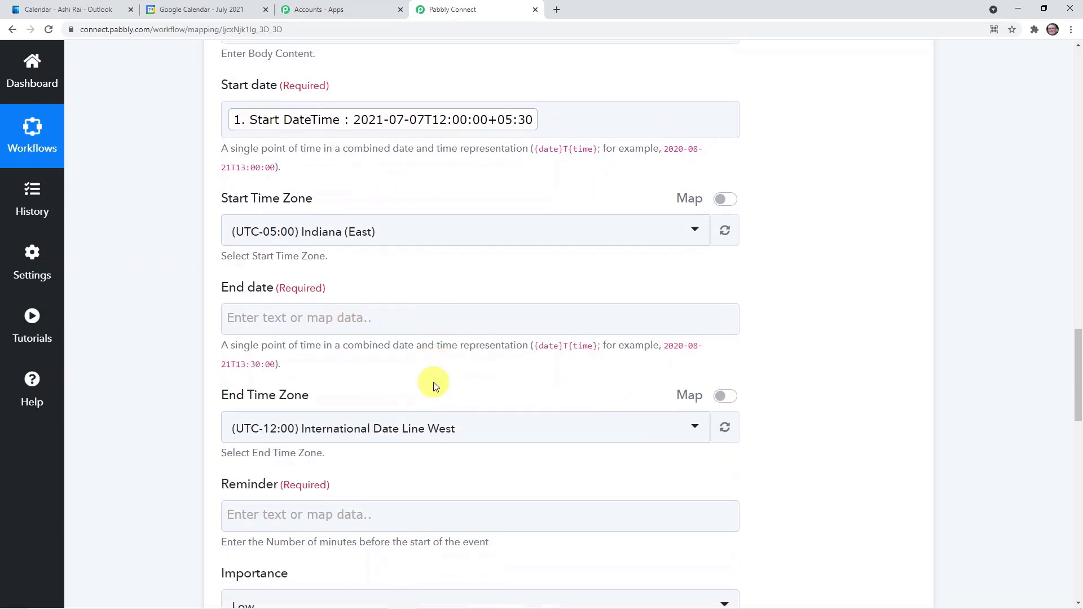
pyautogui.click(397, 388)
pyautogui.scroll(-6, 442, 435)
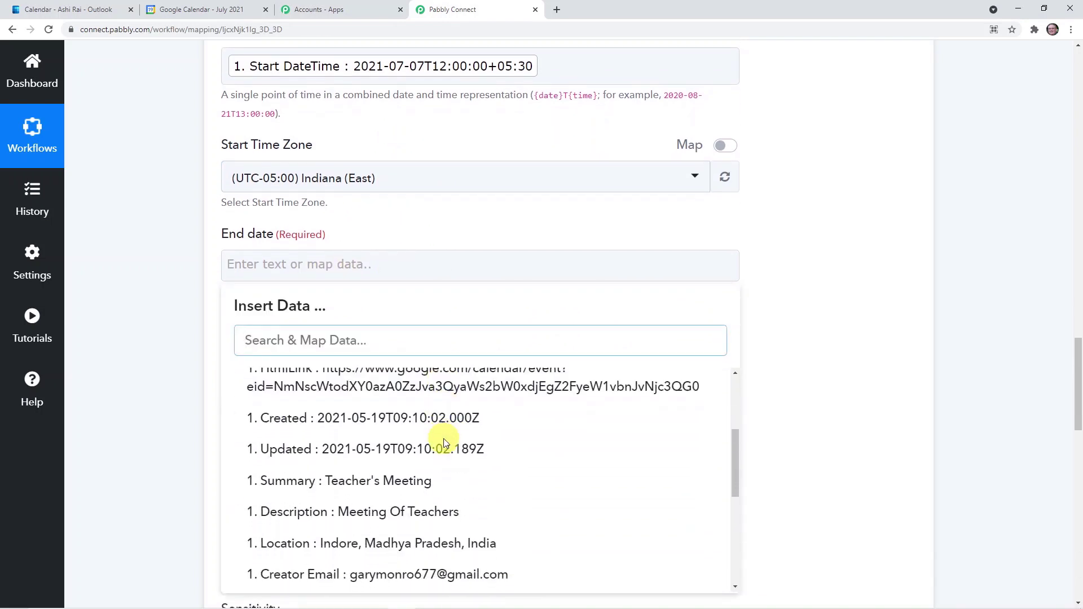
pyautogui.scroll(-3, 427, 505)
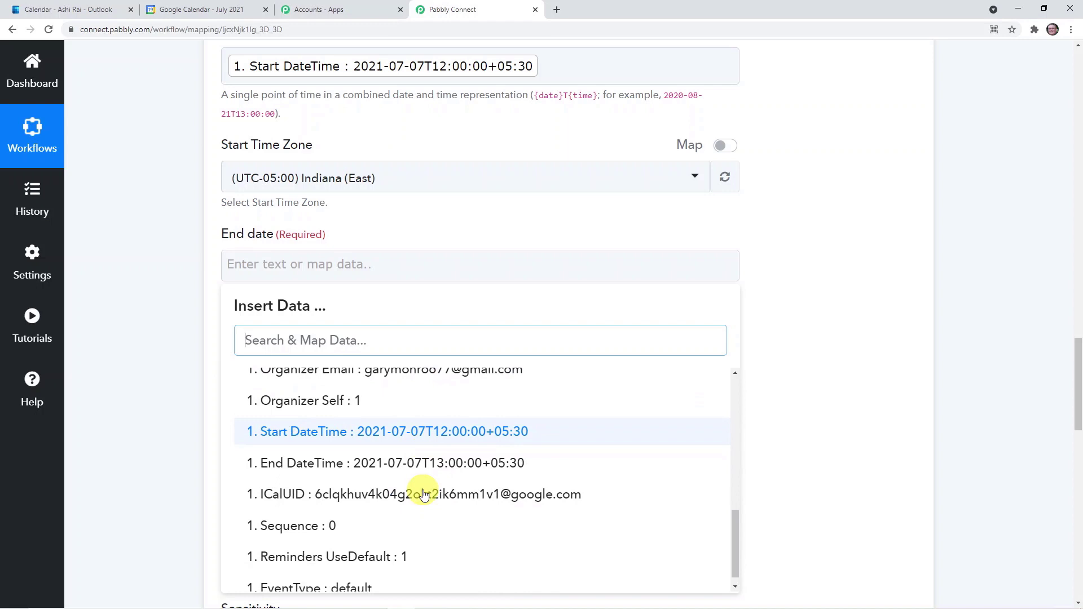
pyautogui.click(418, 452)
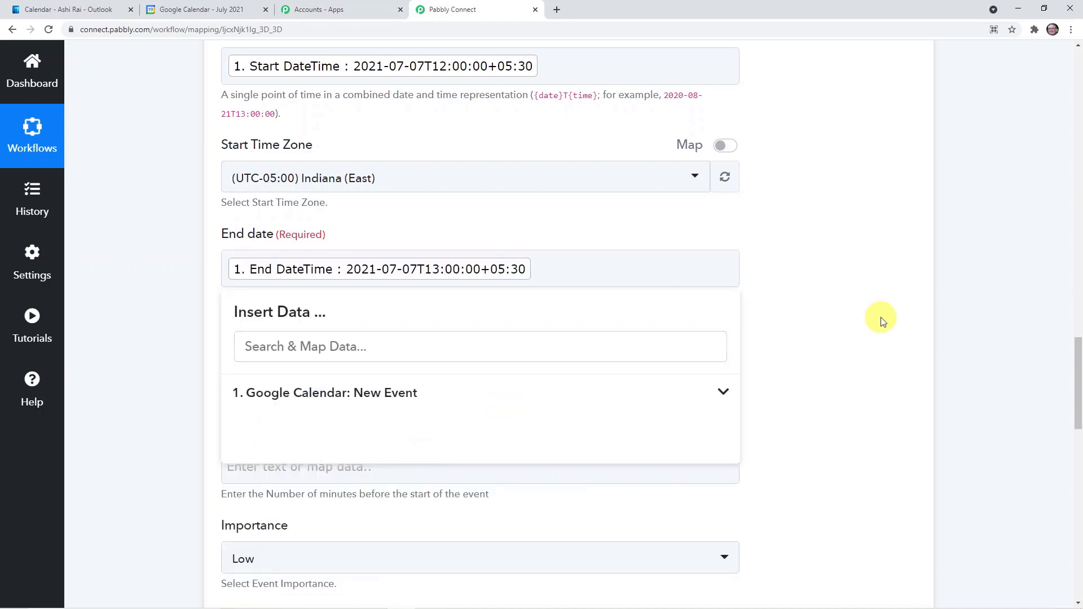
pyautogui.click(904, 307)
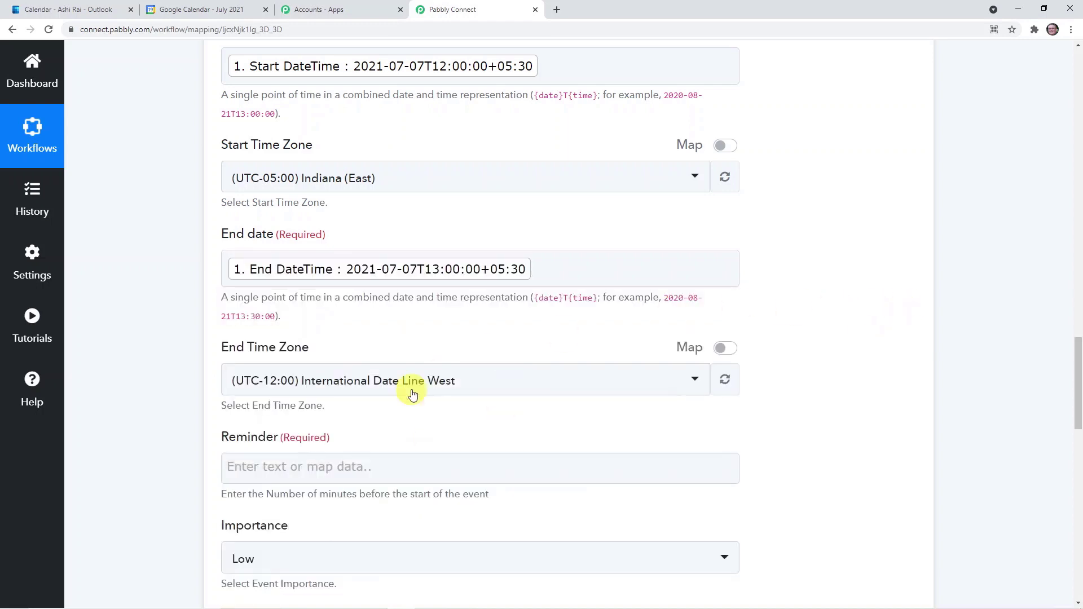
# Step: Set the action's End Time Zone to (UTC-05:00) Indiana (East), searching the time zones for "india"
pyautogui.click(487, 384)
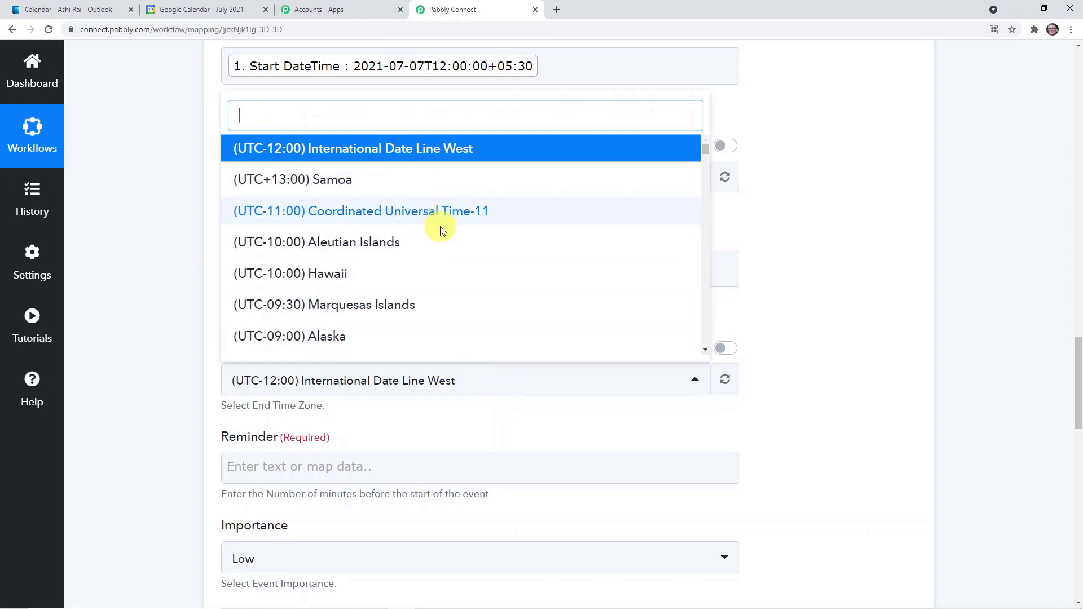
pyautogui.scroll(-3, 435, 217)
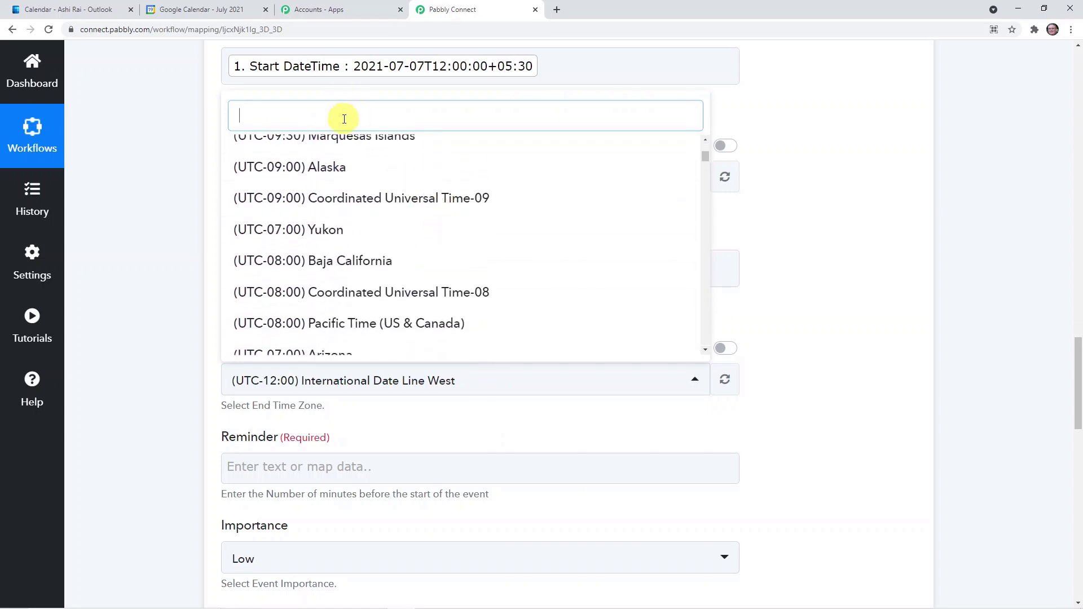
pyautogui.write('india')
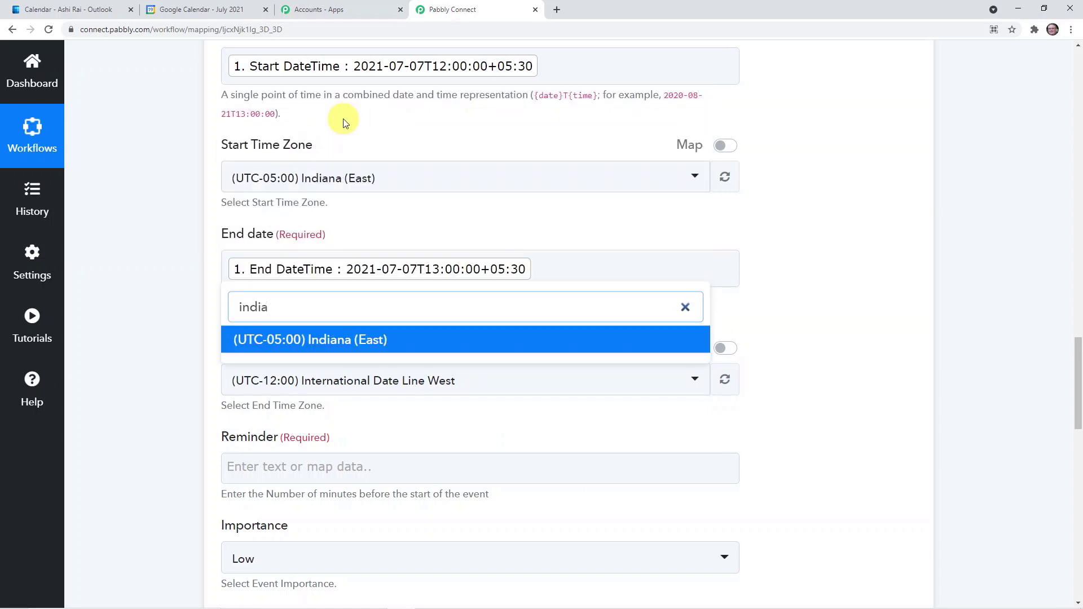
pyautogui.click(314, 340)
# Step: Set the event's Reminder to 30 minutes before the start
pyautogui.scroll(-1, 445, 417)
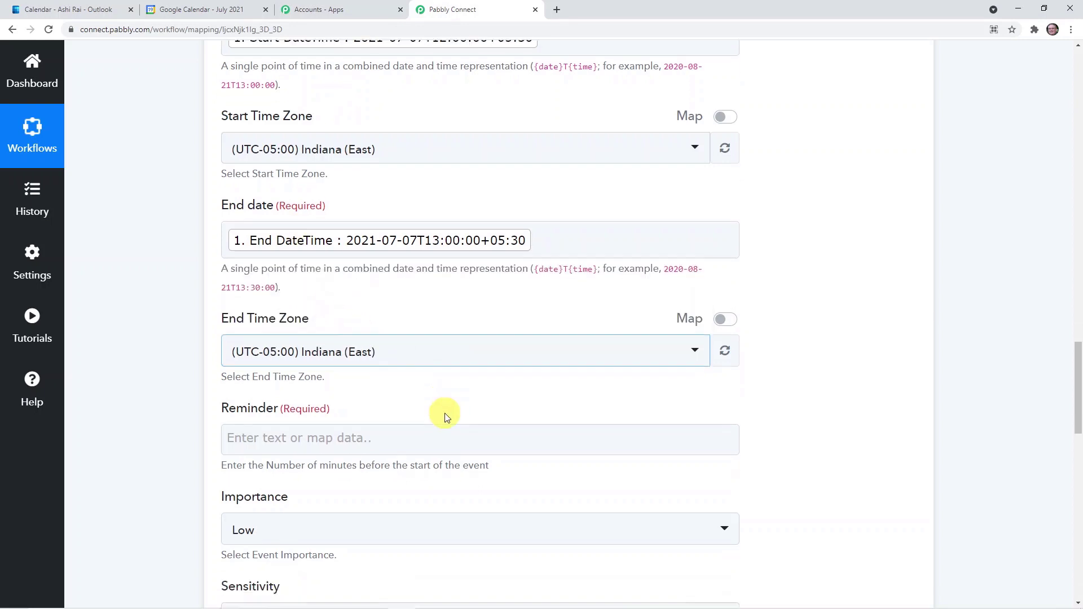
pyautogui.scroll(-2, 445, 417)
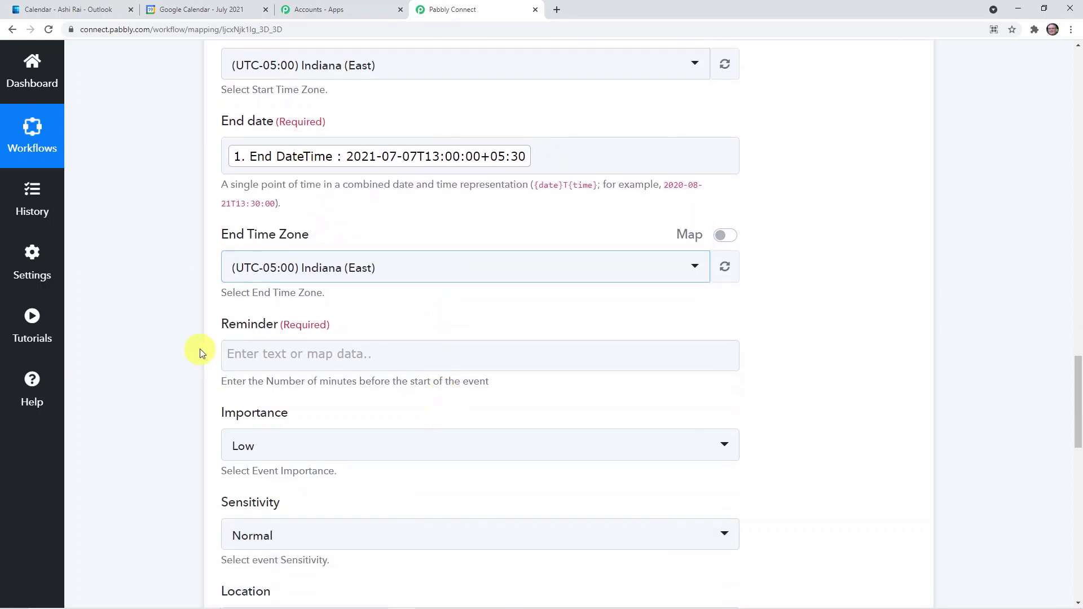
pyautogui.click(246, 352)
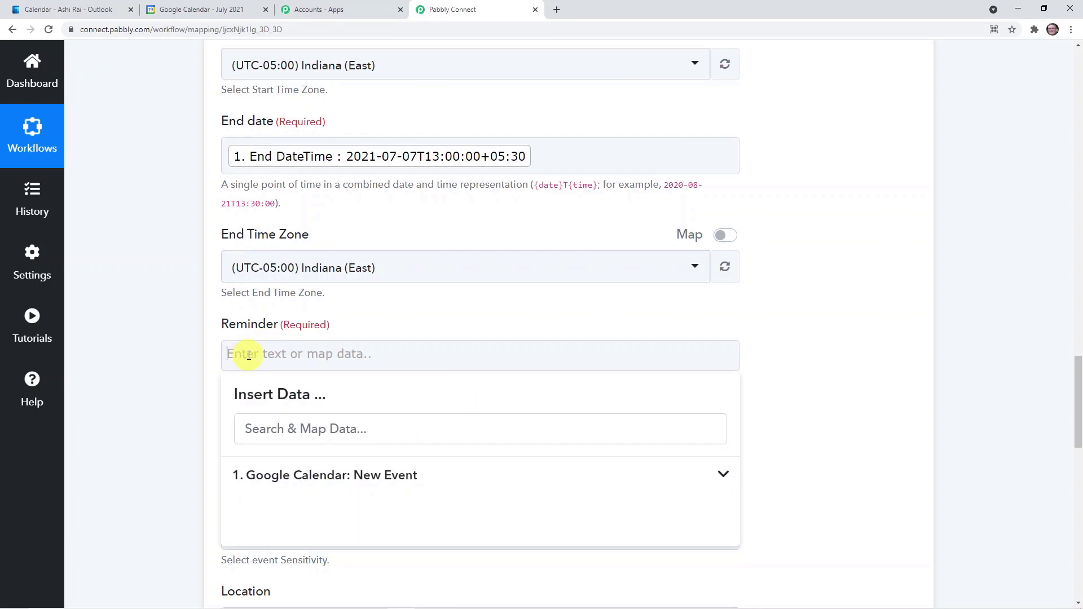
pyautogui.write('30')
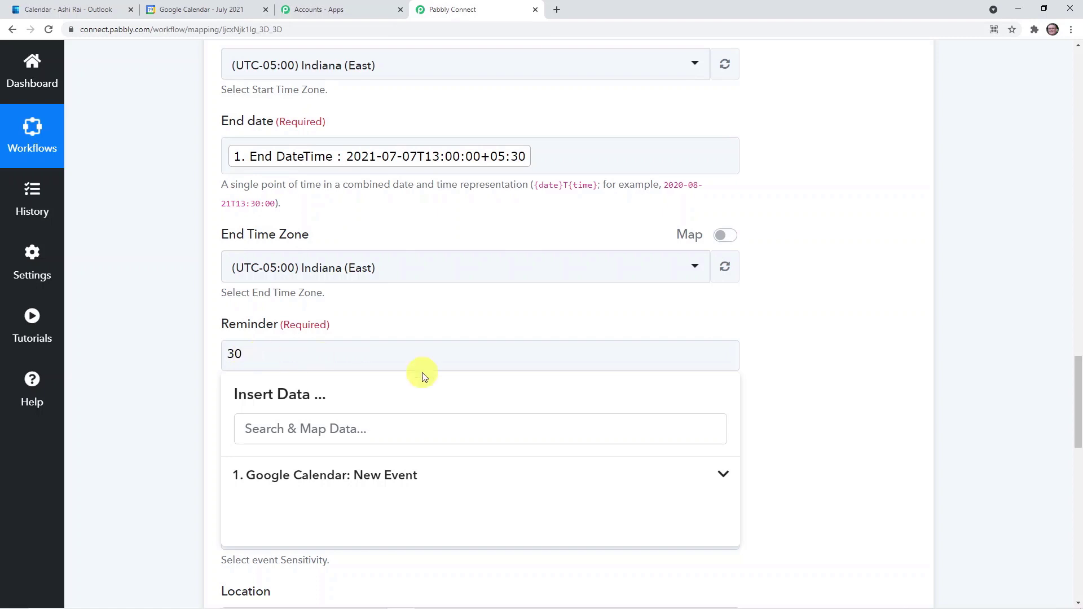
pyautogui.click(798, 360)
# Step: Map the action's Location to the Location value "Indore, Madhya Pradesh, India" from the Google Calendar trigger
pyautogui.scroll(-2, 288, 473)
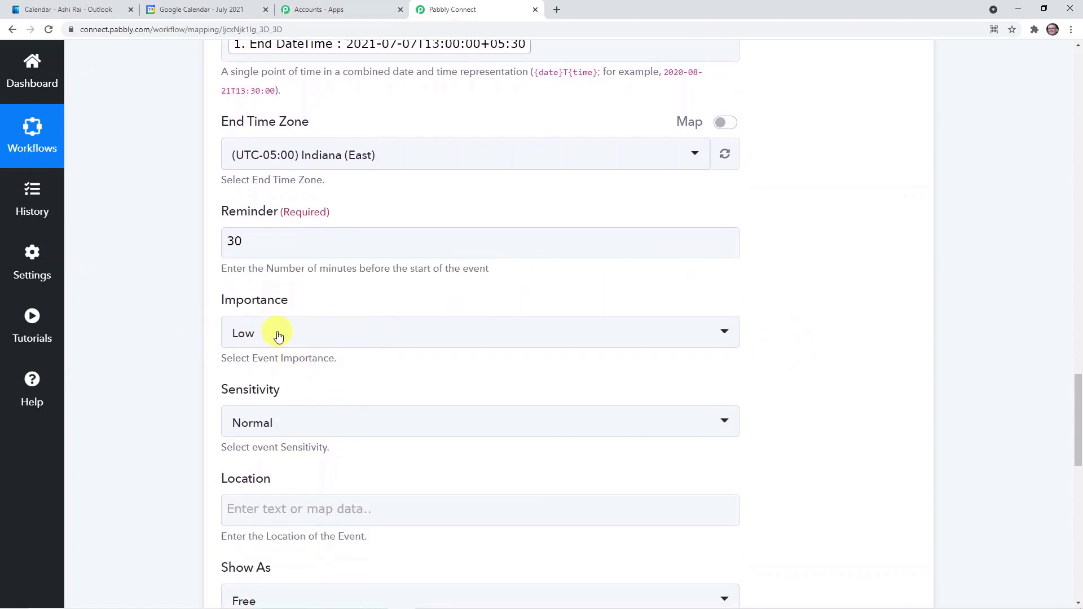
pyautogui.scroll(-3, 316, 390)
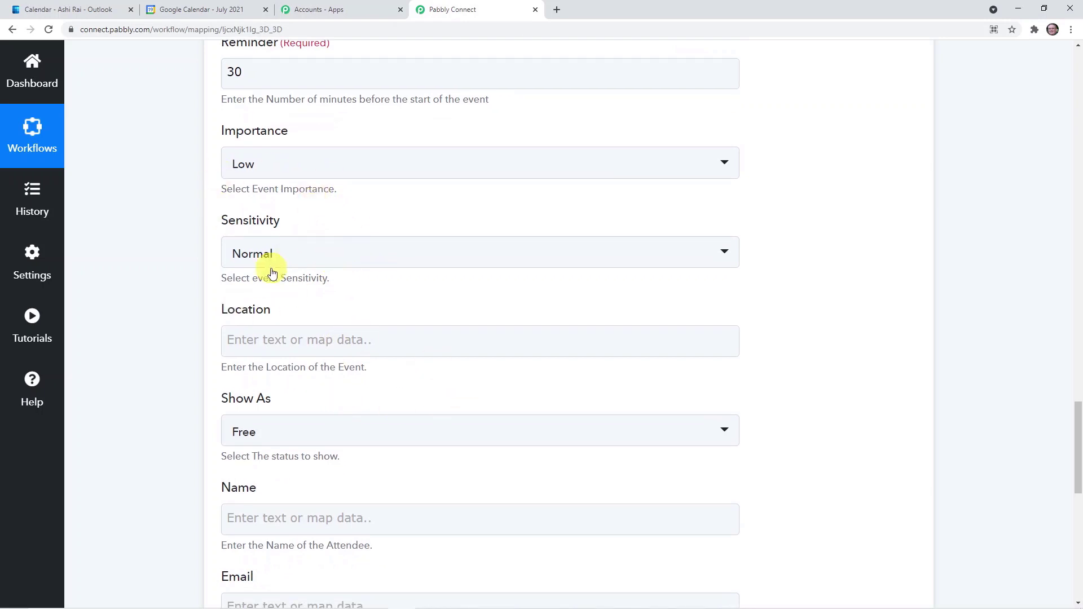
pyautogui.click(270, 341)
pyautogui.scroll(-2, 484, 394)
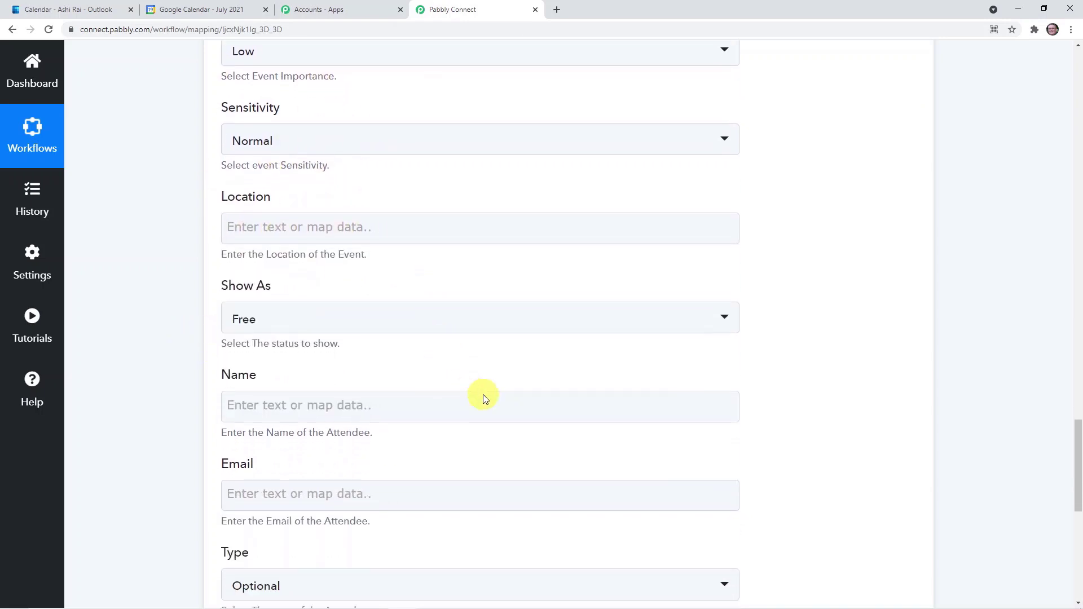
pyautogui.click(370, 348)
pyautogui.scroll(-6, 490, 393)
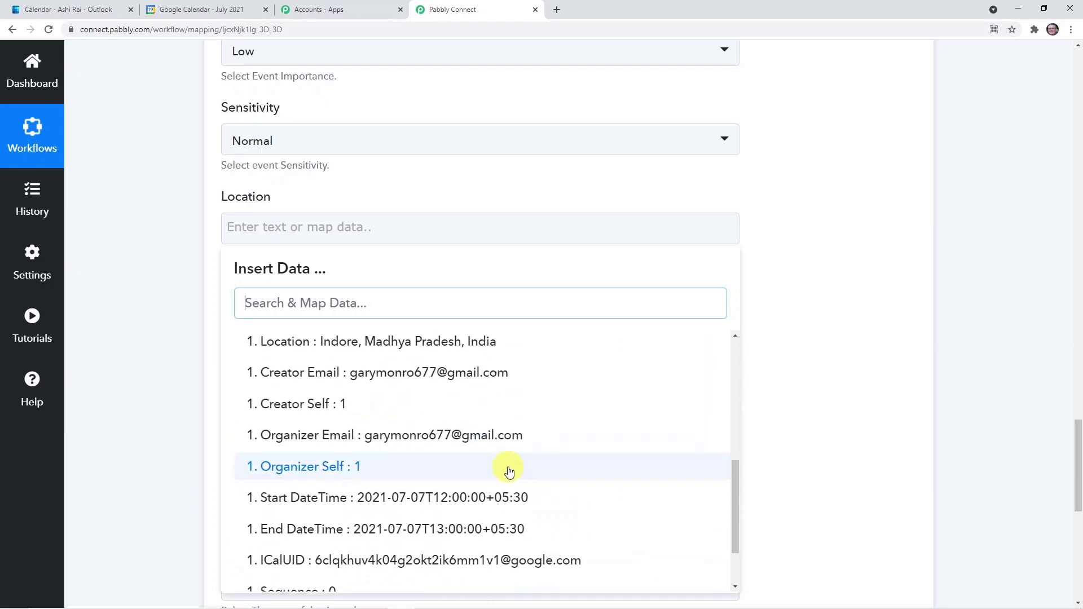
pyautogui.scroll(3, 508, 469)
pyautogui.scroll(-6, 504, 497)
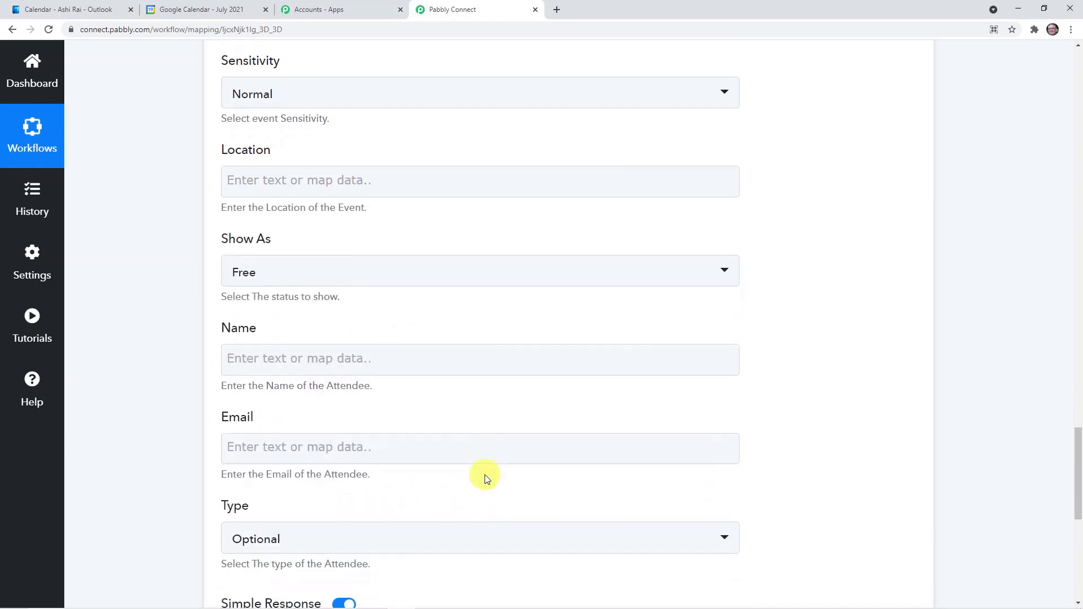
pyautogui.scroll(3, 447, 462)
pyautogui.scroll(3, 448, 367)
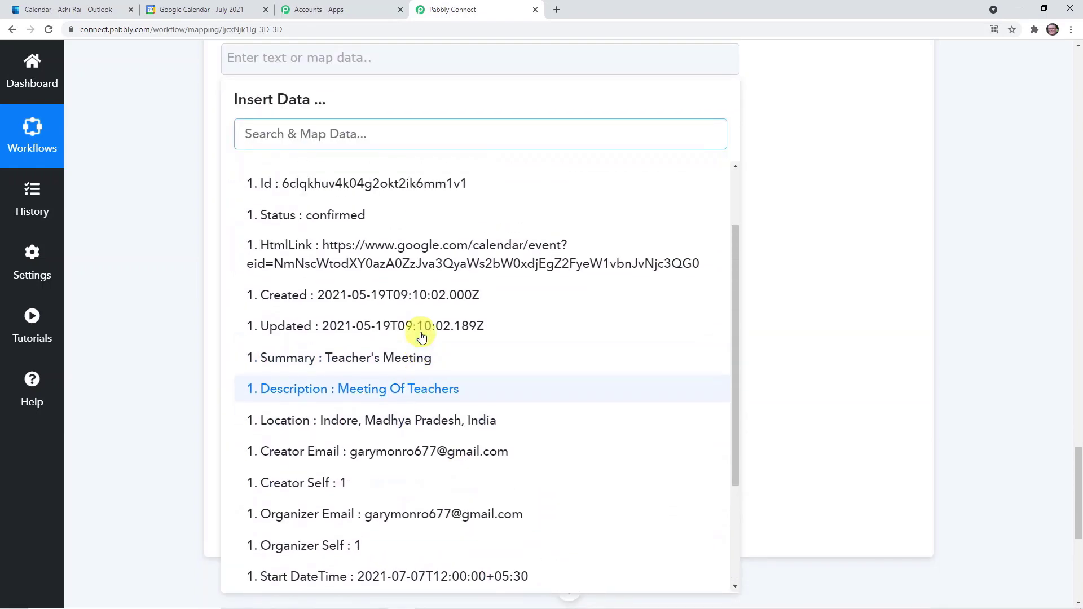
pyautogui.scroll(-2, 407, 316)
pyautogui.scroll(-3, 430, 411)
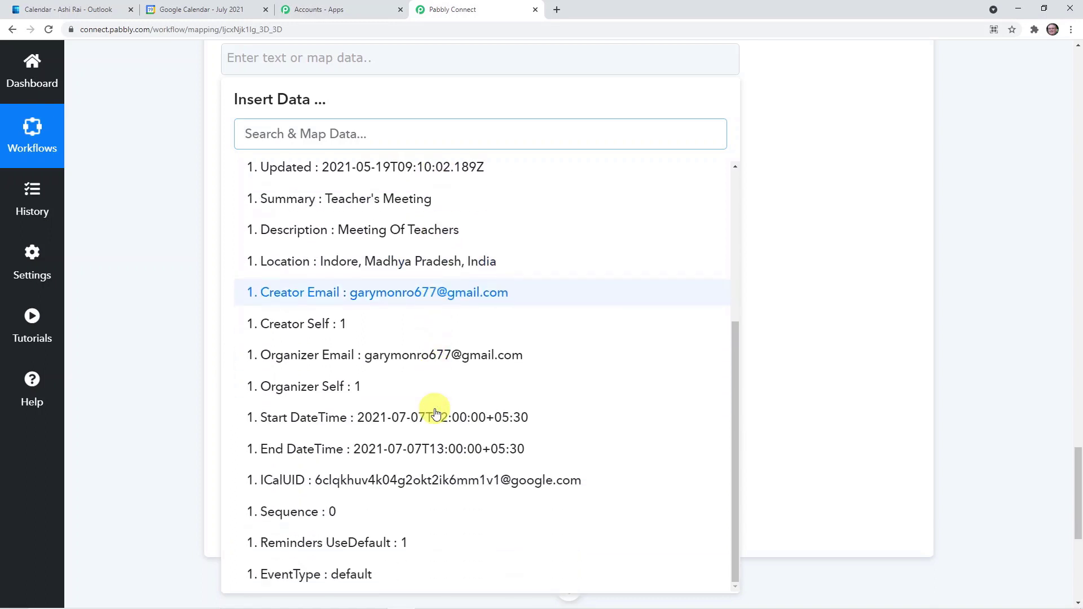
pyautogui.click(408, 265)
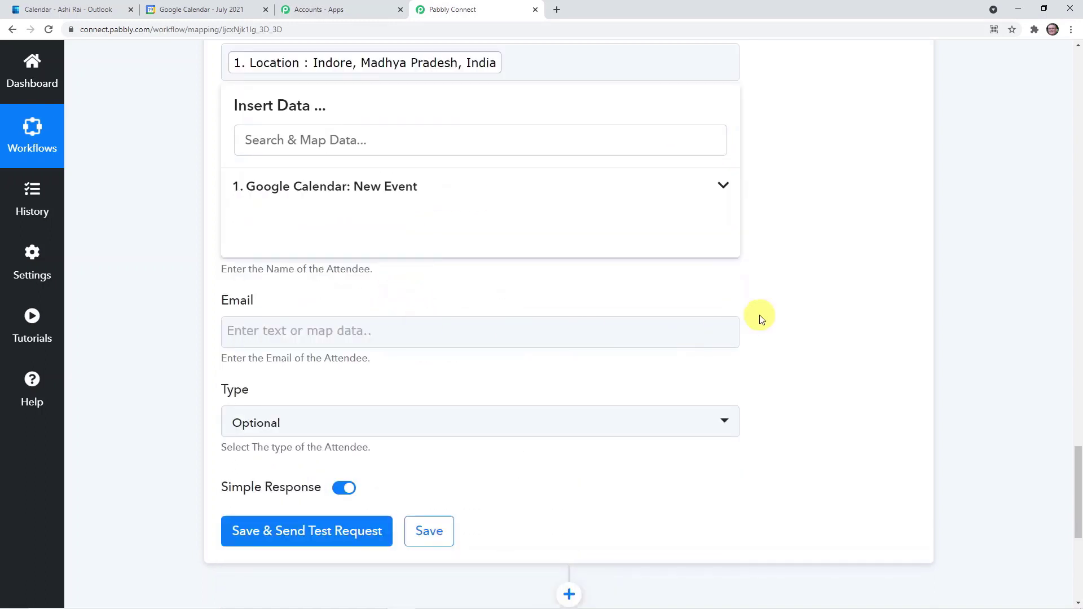
pyautogui.click(151, 226)
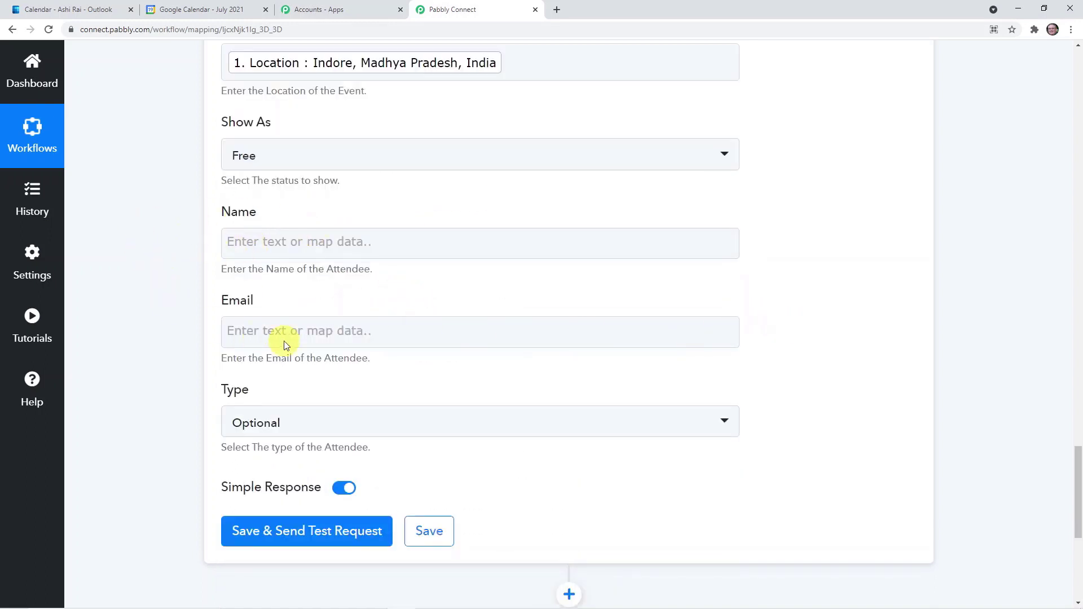
# Step: Choose Optional as the attendee Type, and save the action while sending a test request
pyautogui.click(255, 419)
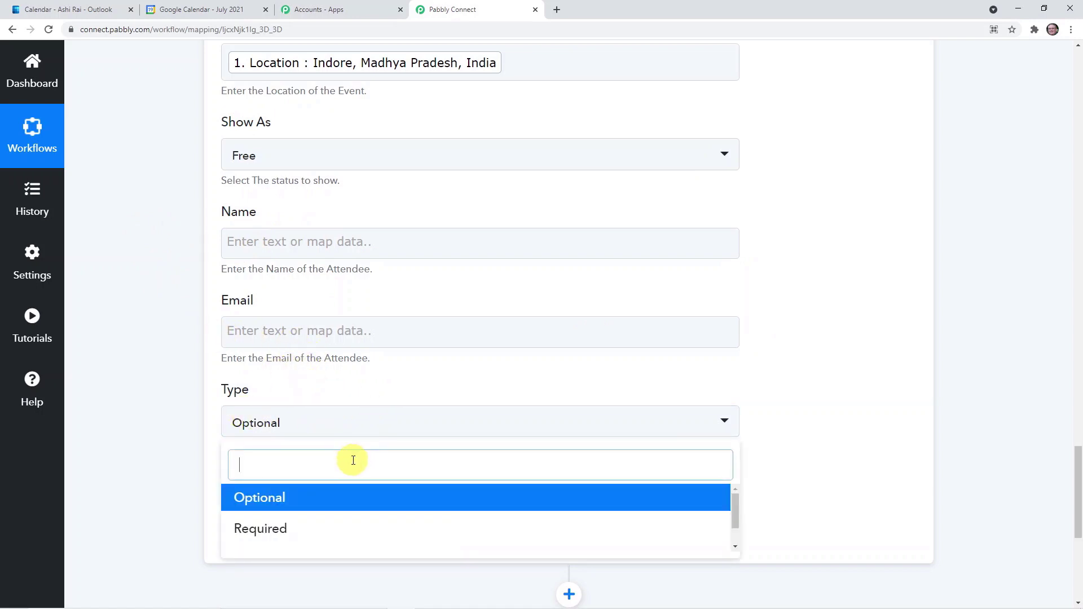
pyautogui.click(309, 499)
pyautogui.scroll(-1, 506, 481)
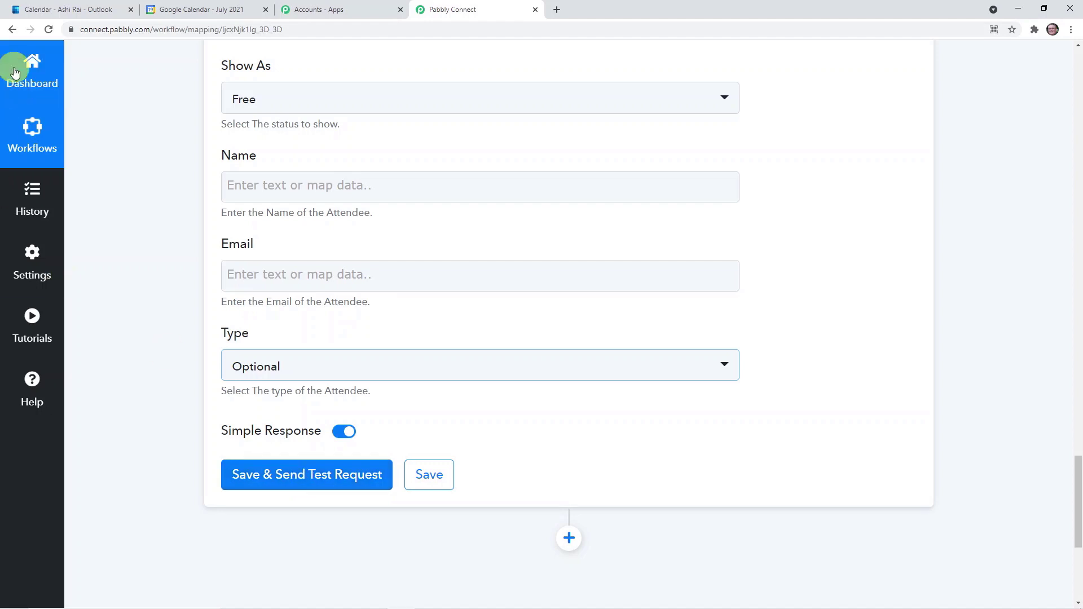
pyautogui.moveTo(228, 439)
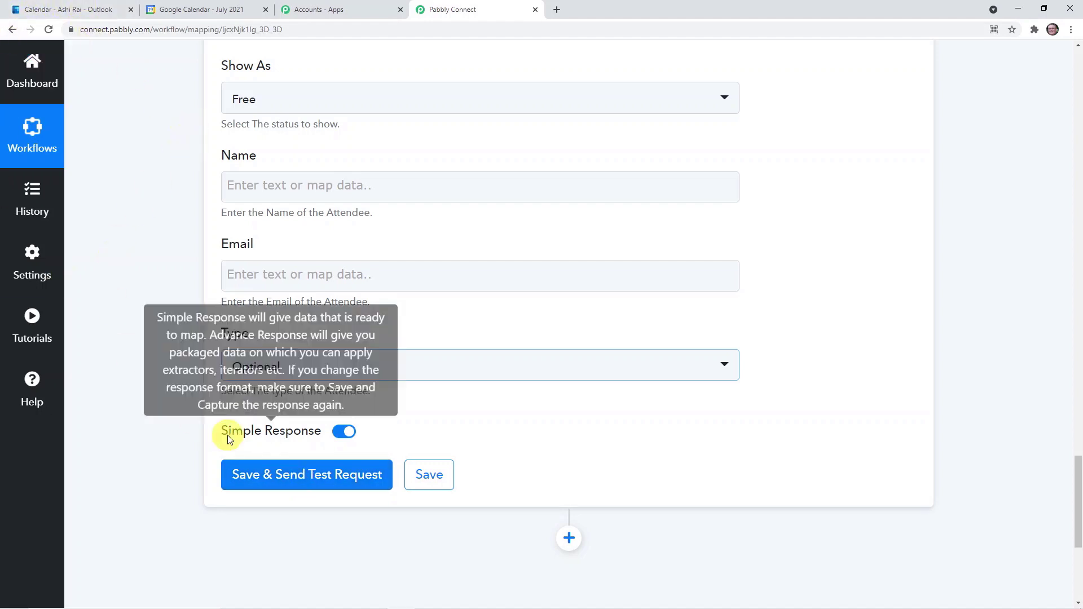
pyautogui.click(268, 481)
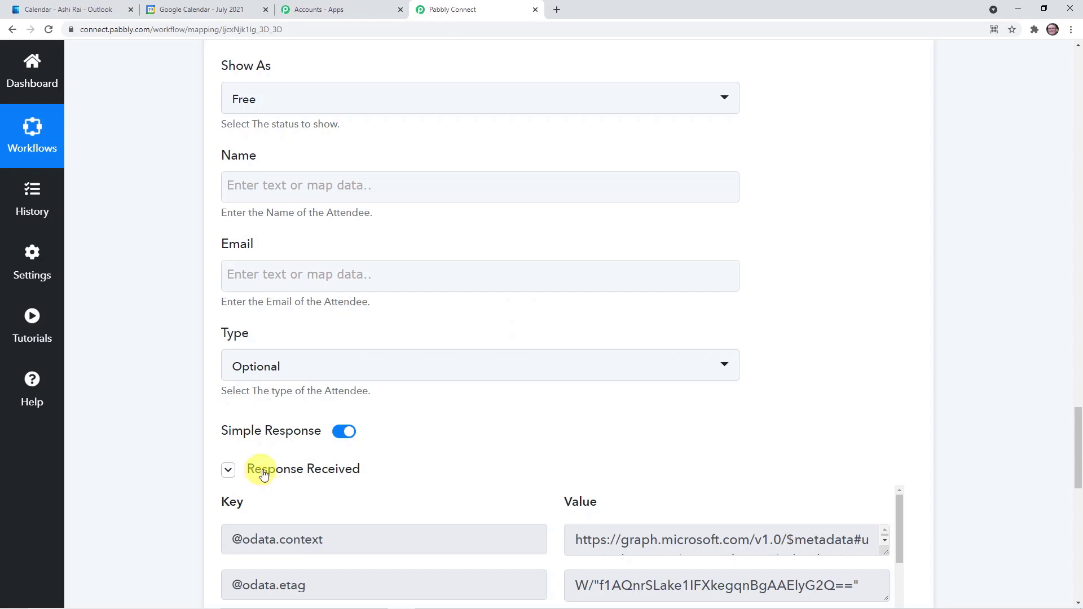
# Step: Review the response received from Microsoft Office 365, and switch to the Outlook calendar to check July 2021 for the test event
pyautogui.scroll(-5, 368, 472)
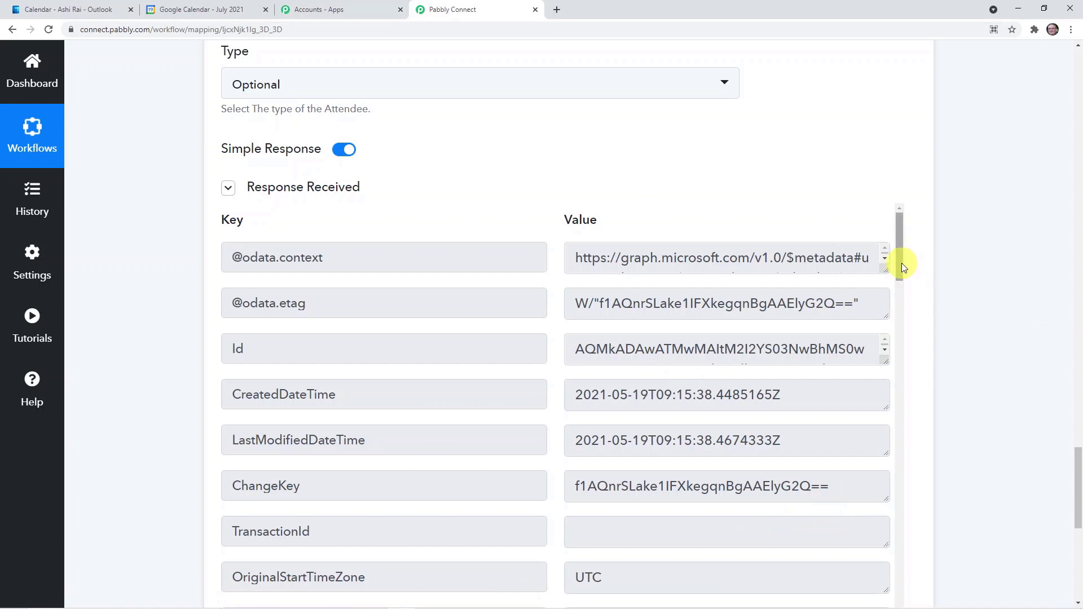
pyautogui.moveTo(902, 263); pyautogui.dragTo(904, 296)
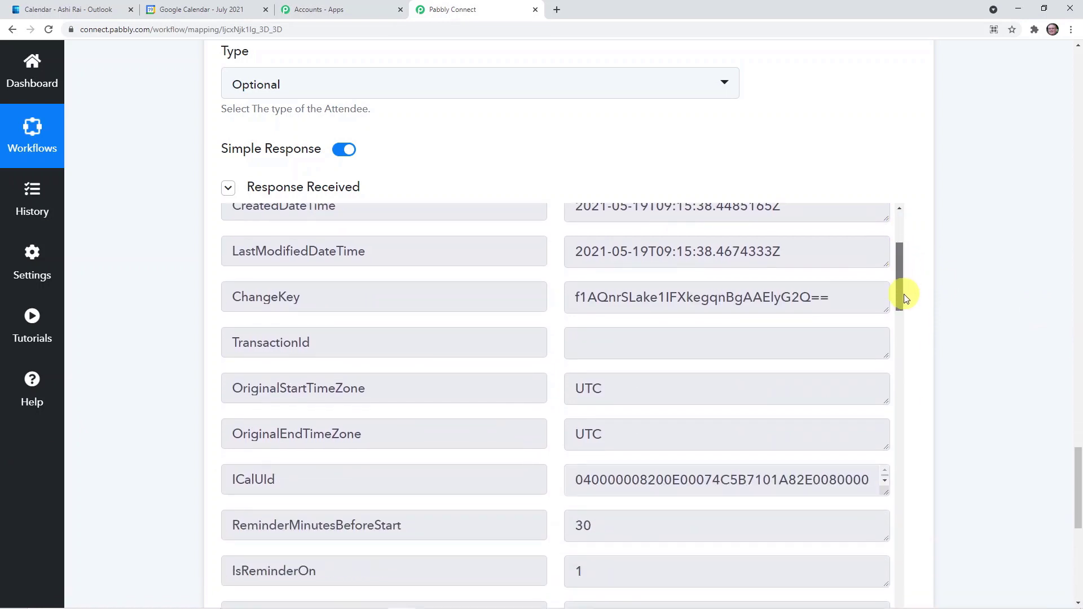
pyautogui.moveTo(905, 297); pyautogui.dragTo(897, 261)
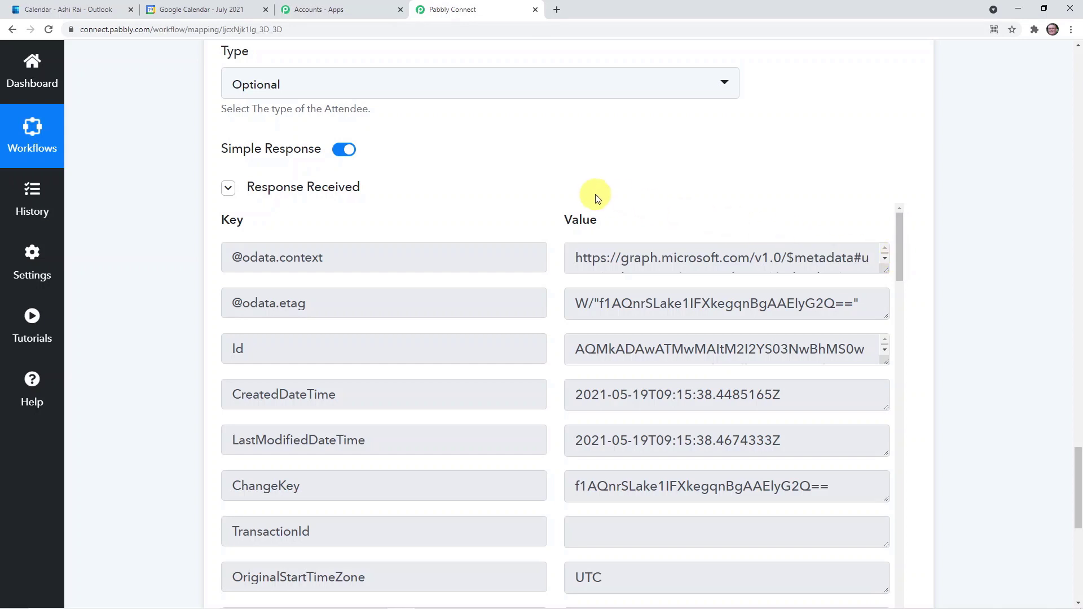
pyautogui.click(75, 14)
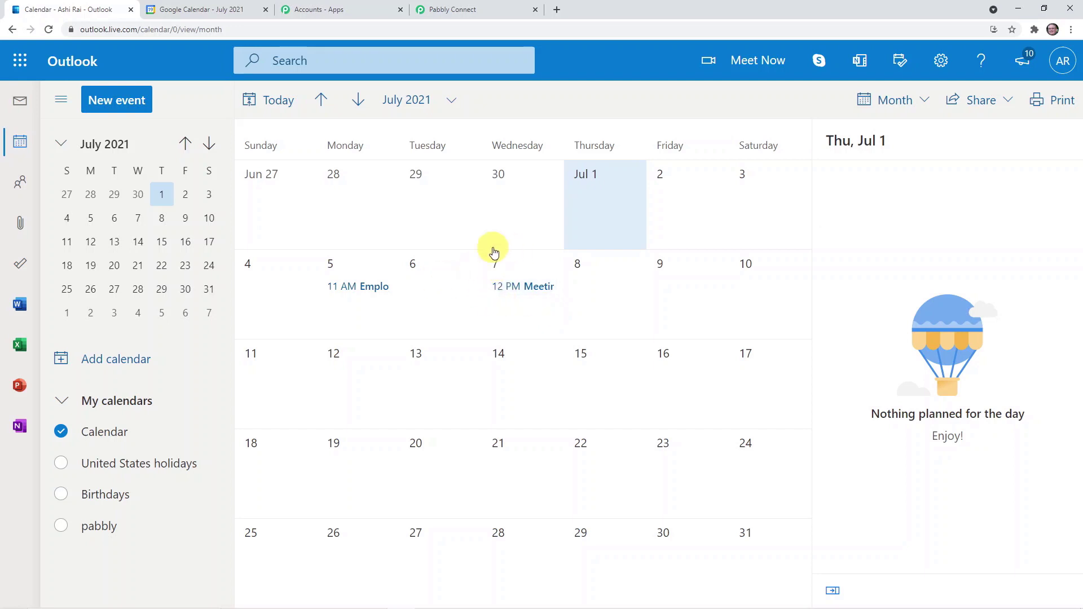
# Step: Open the July 7 meeting in the Outlook calendar to check its title, time, location and reminder, and close it without changes
pyautogui.click(534, 290)
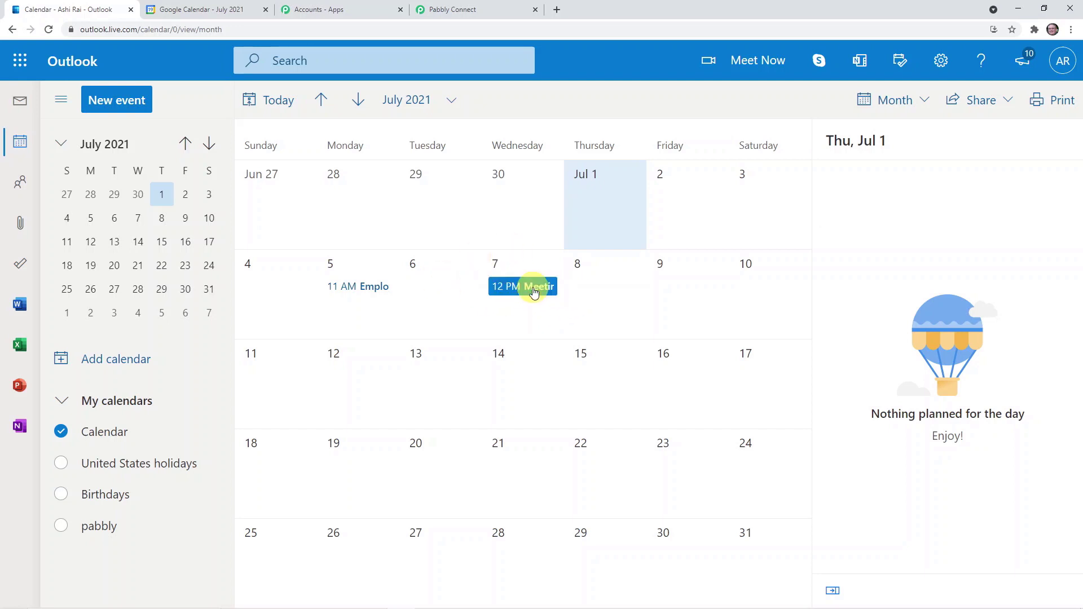
pyautogui.doubleClick(533, 290)
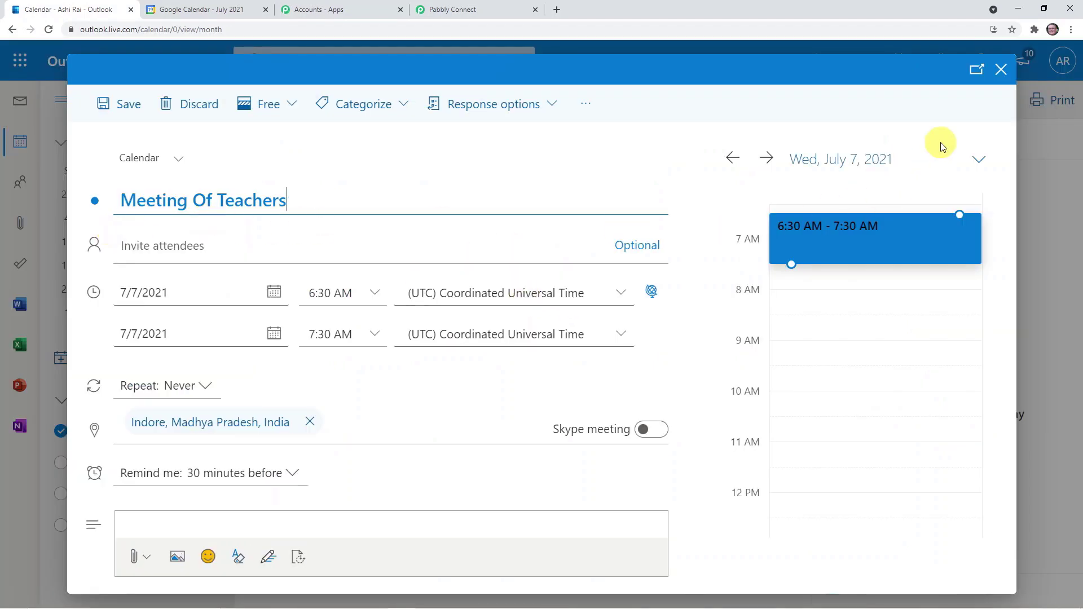
pyautogui.click(999, 71)
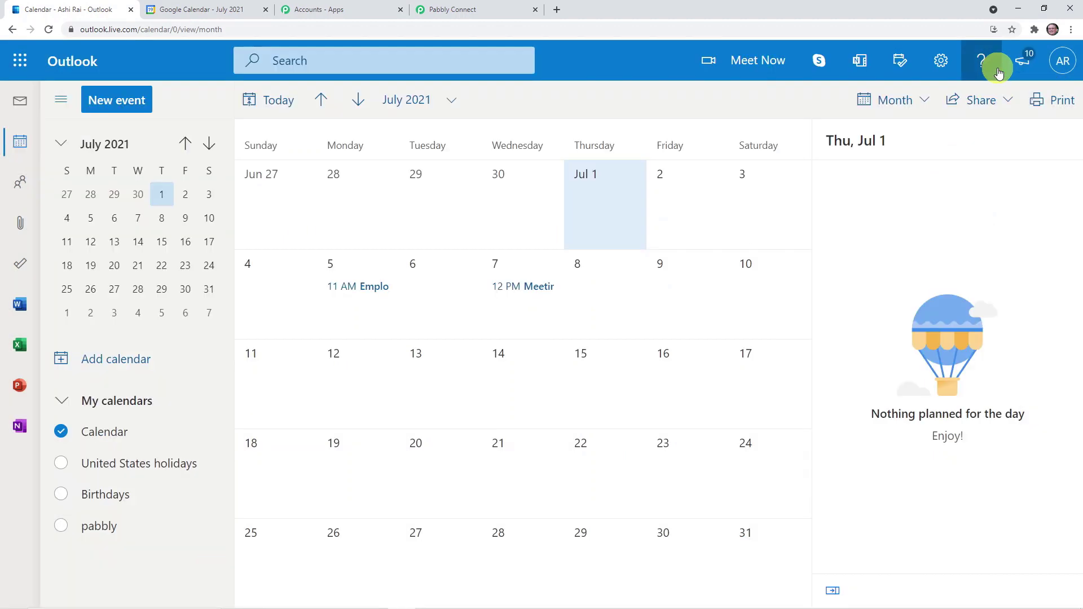
# Step: Switch back to the Pabbly Connect workflow, and collapse both the Microsoft Office 365 action and the Google Calendar trigger
pyautogui.click(450, 5)
pyautogui.scroll(1, 869, 333)
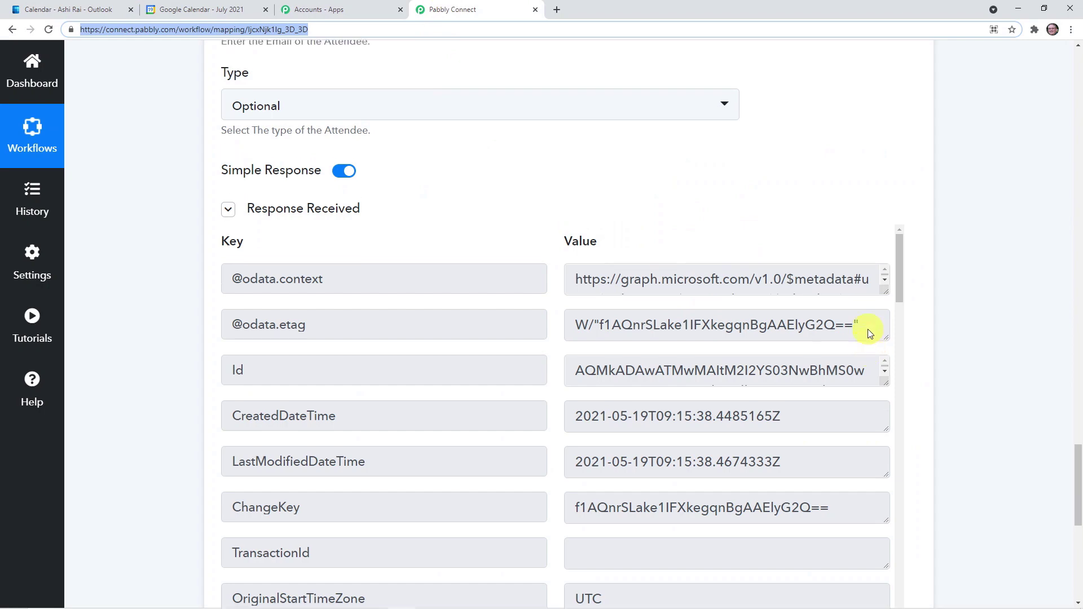
pyautogui.scroll(15, 869, 333)
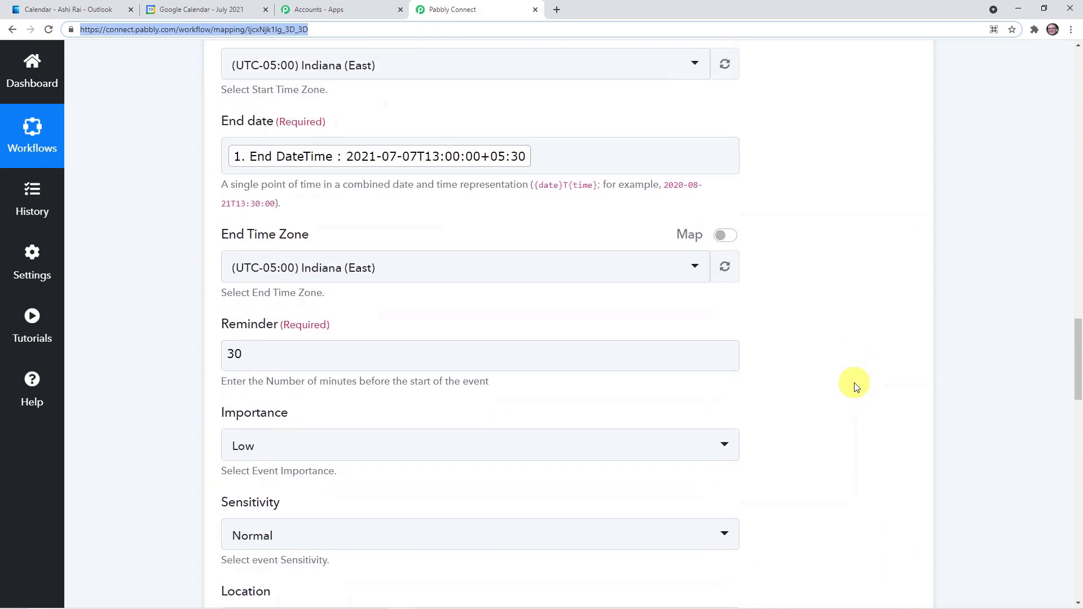
pyautogui.scroll(18, 854, 385)
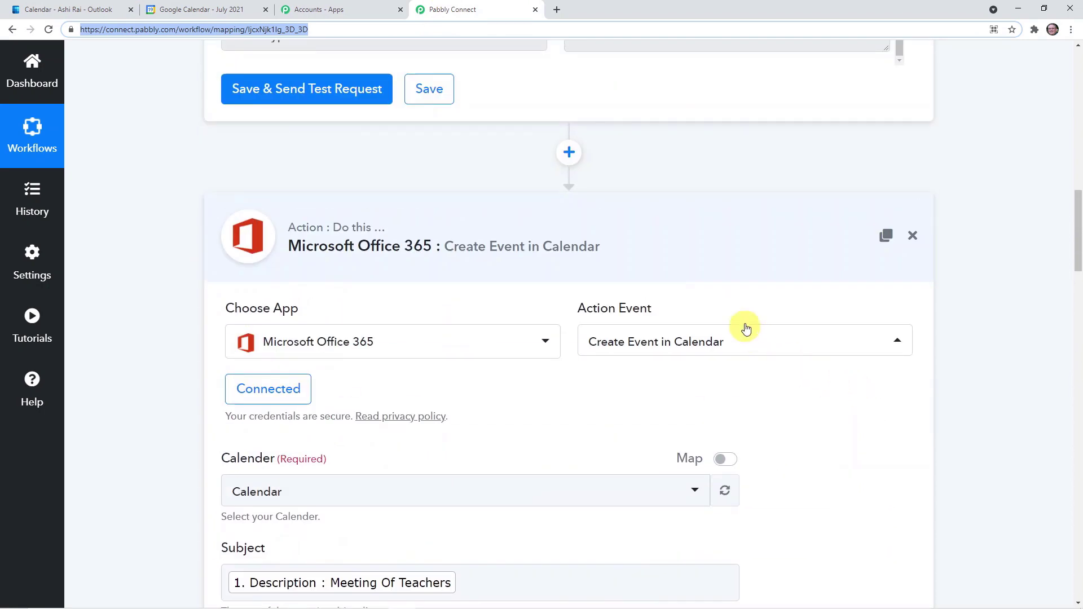
pyautogui.click(628, 258)
pyautogui.scroll(8, 742, 290)
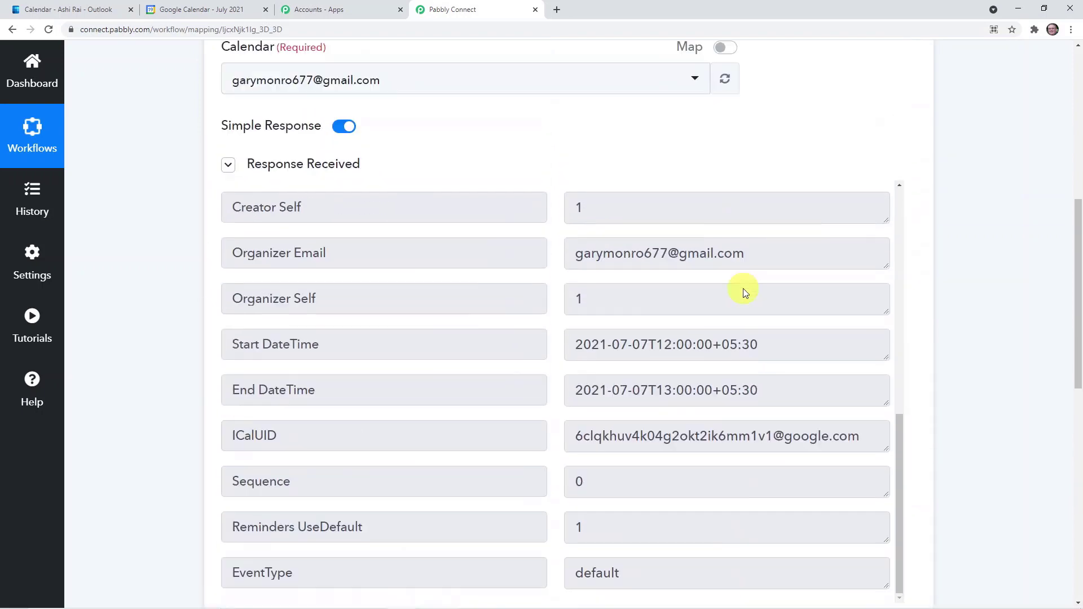
pyautogui.scroll(8, 743, 289)
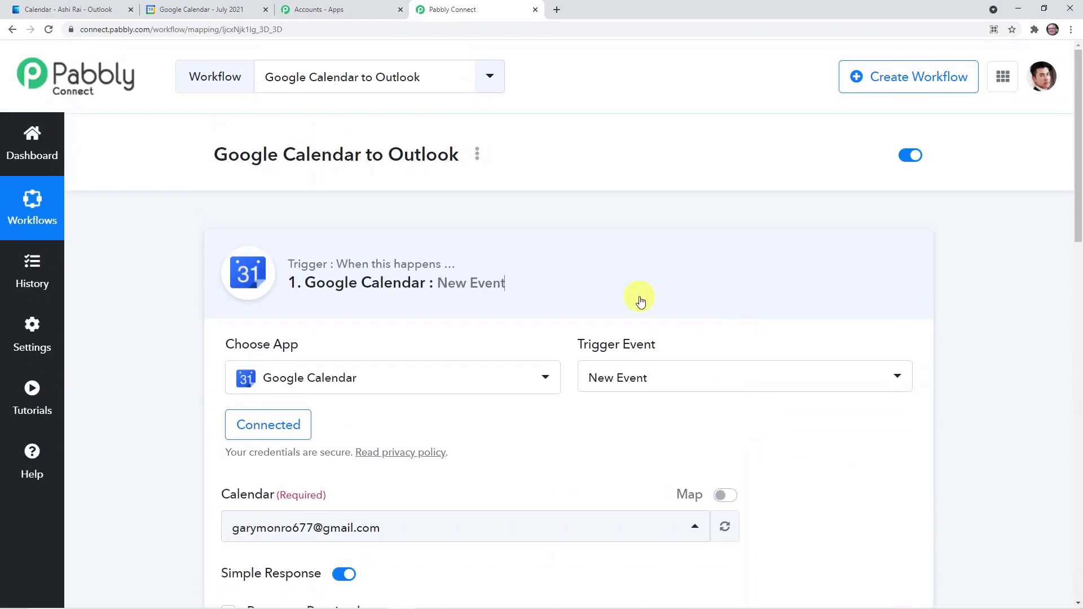
pyautogui.click(640, 301)
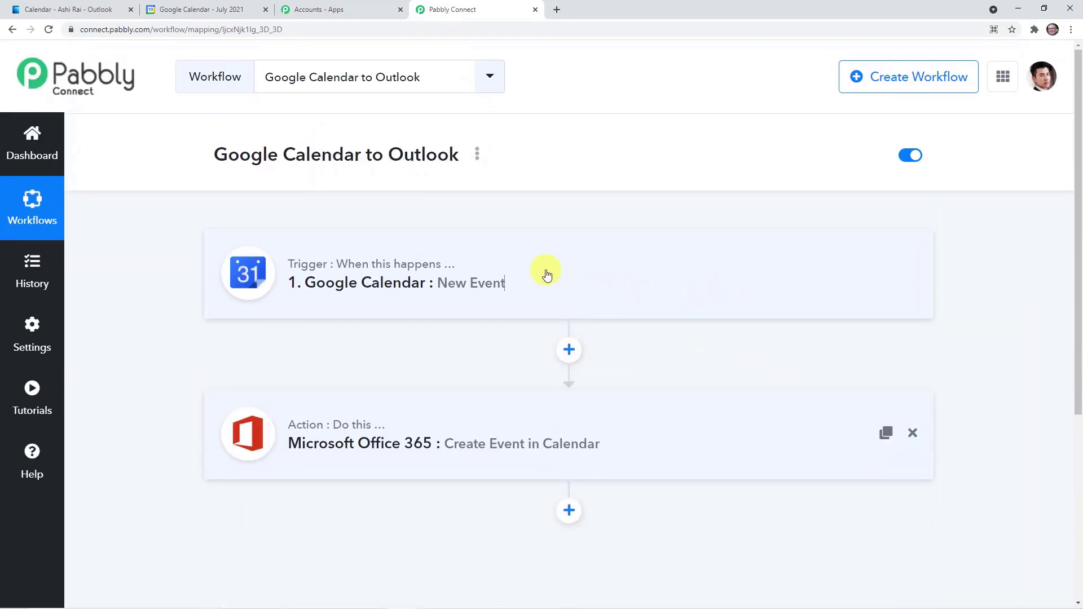